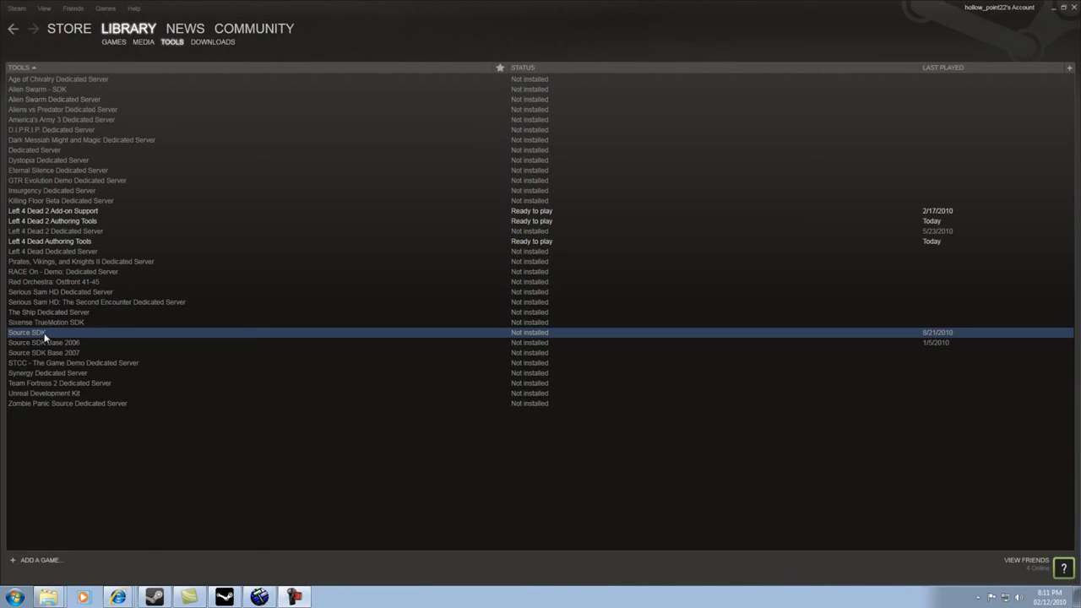
- Launch Hammer World Editor from the Left 4 Dead Authoring Tools and start a new map
left_click(224, 596)
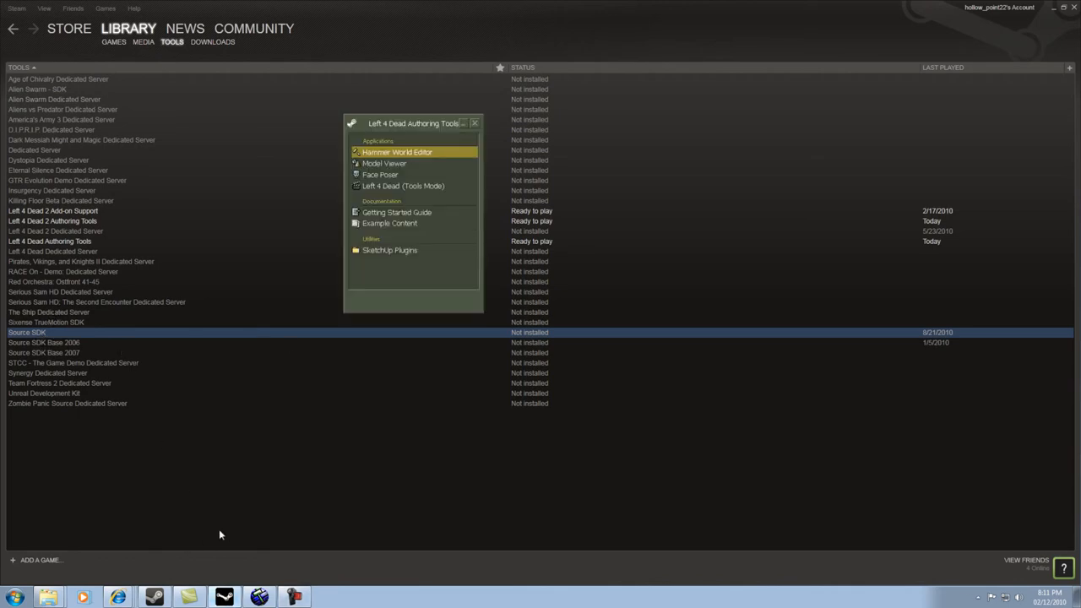
left_click_drag(376, 123, 376, 127)
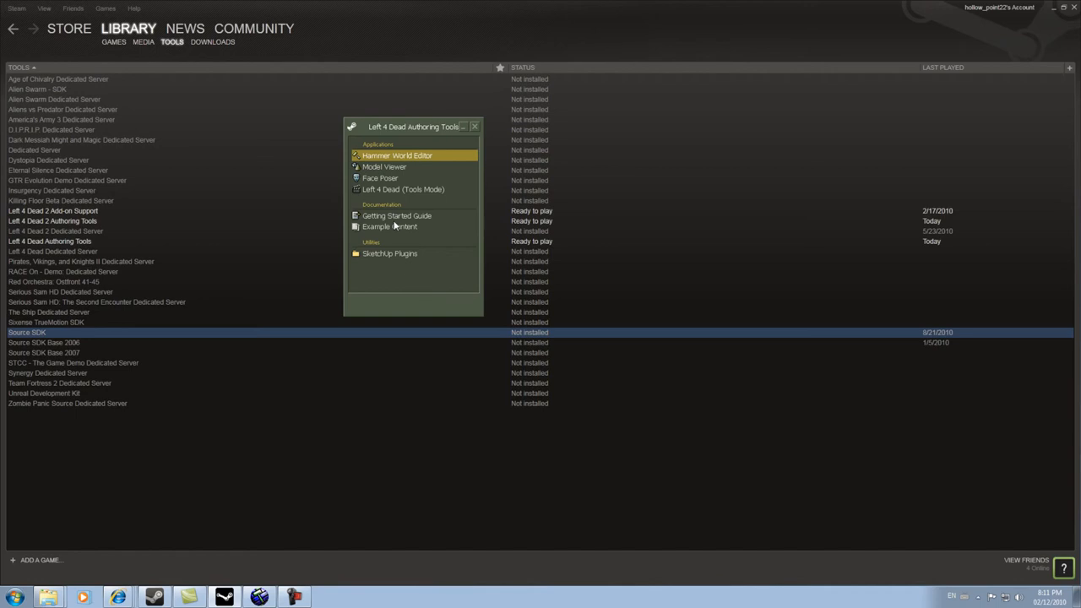
double_click(377, 158)
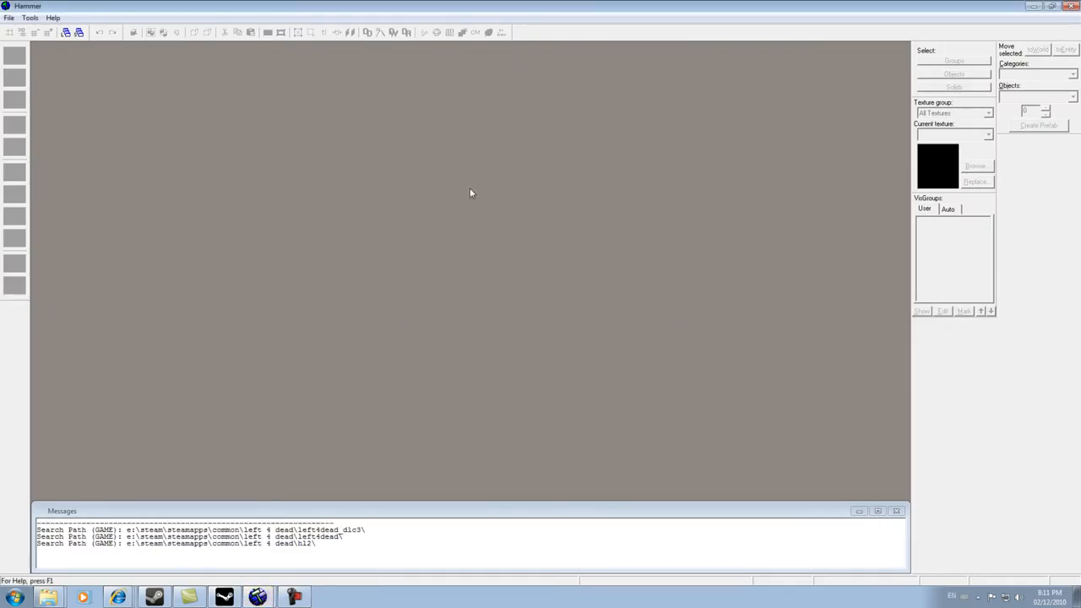
left_click(10, 21)
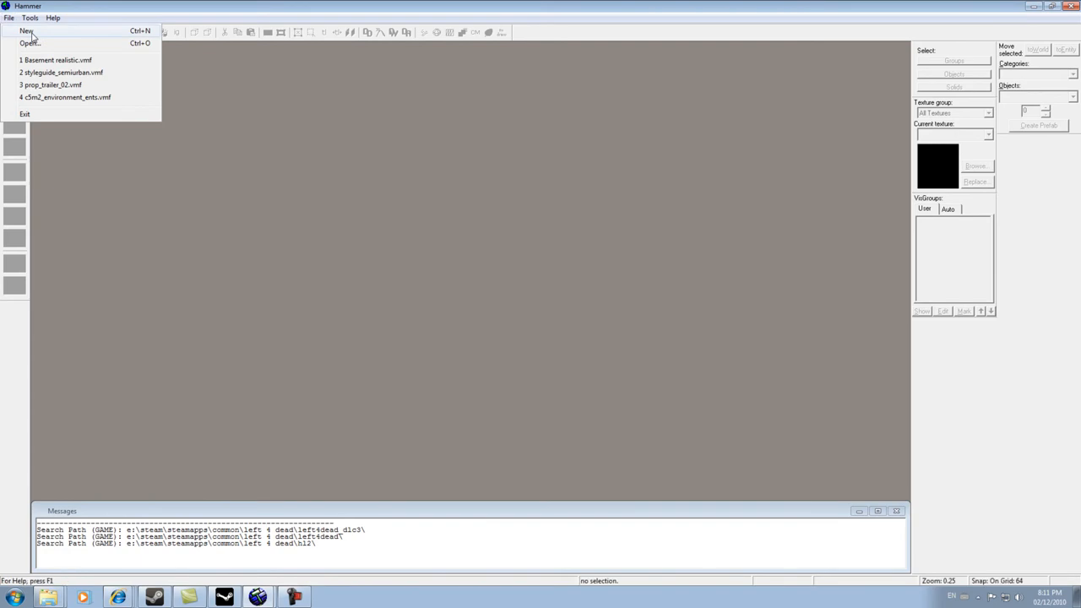
left_click(28, 32)
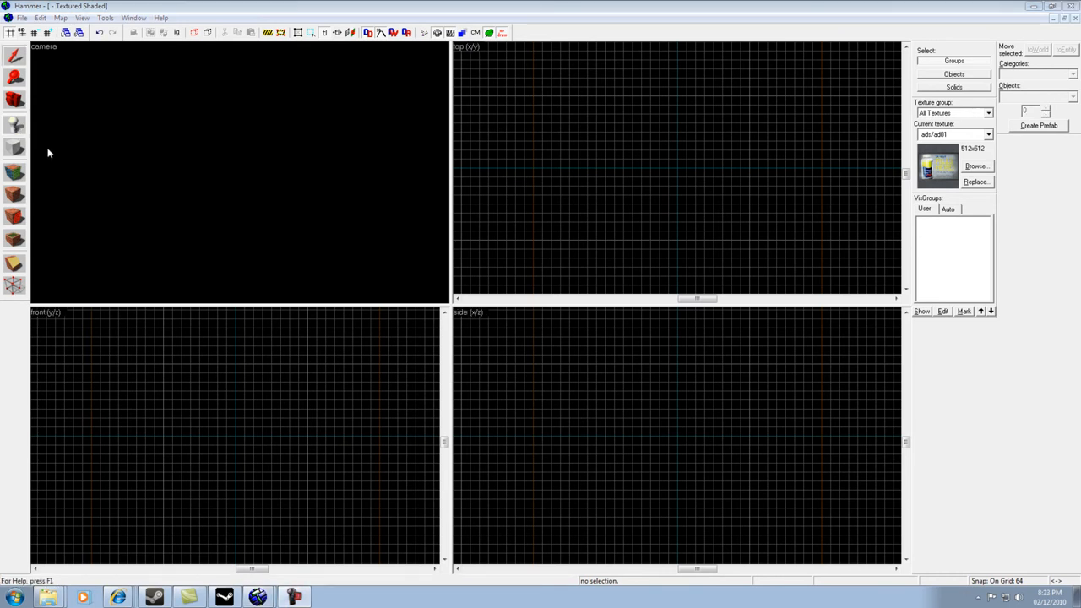
- Create a floor block about 1984 by 1088 units and 64 units thick with the Block tool in the top view
left_click(16, 148)
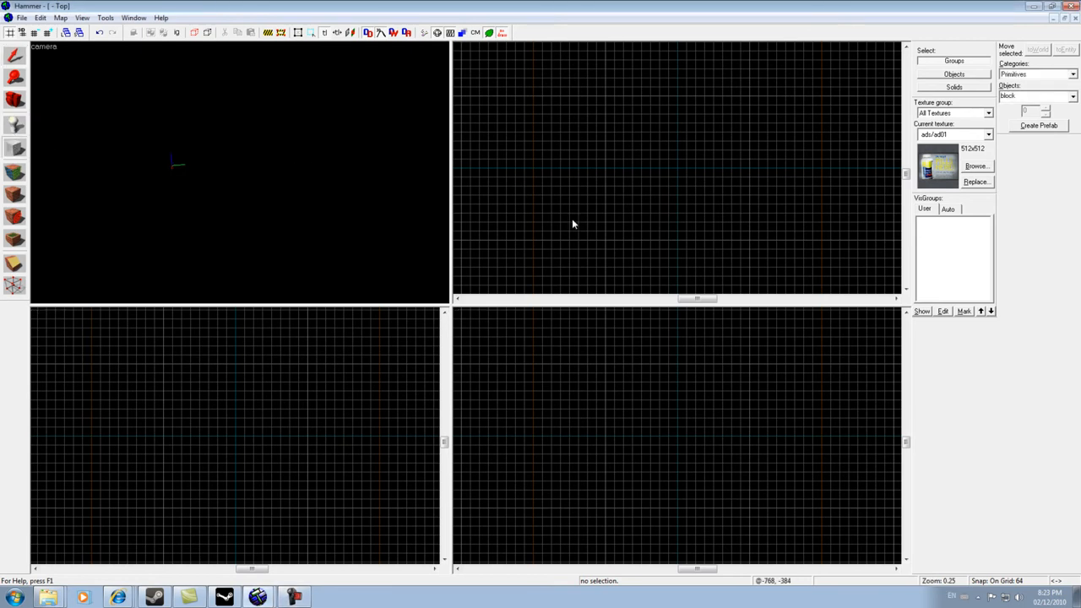
left_click_drag(825, 91, 545, 247)
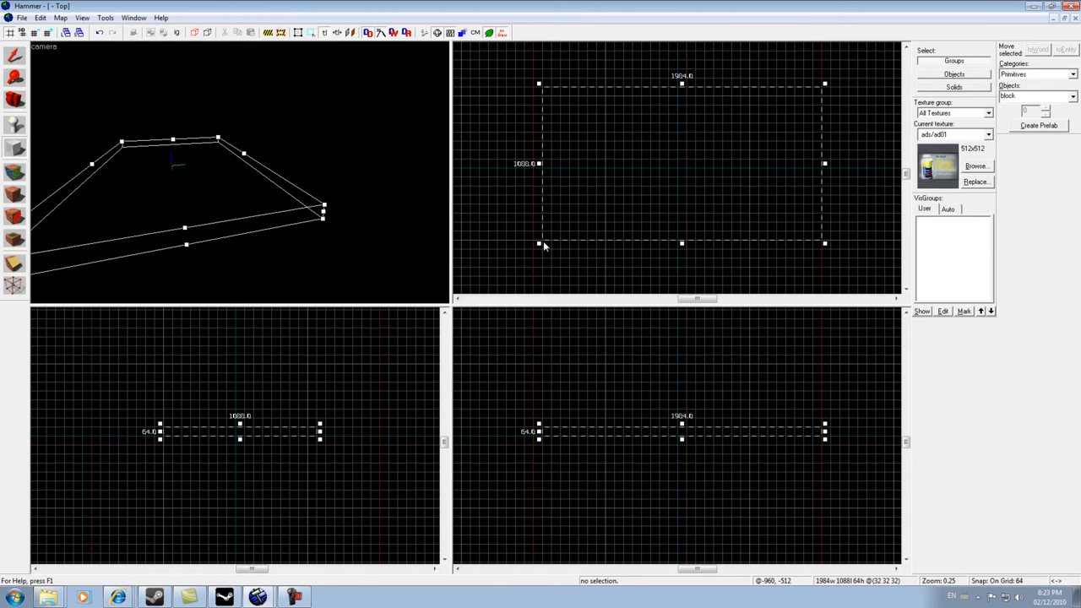
key("Return")
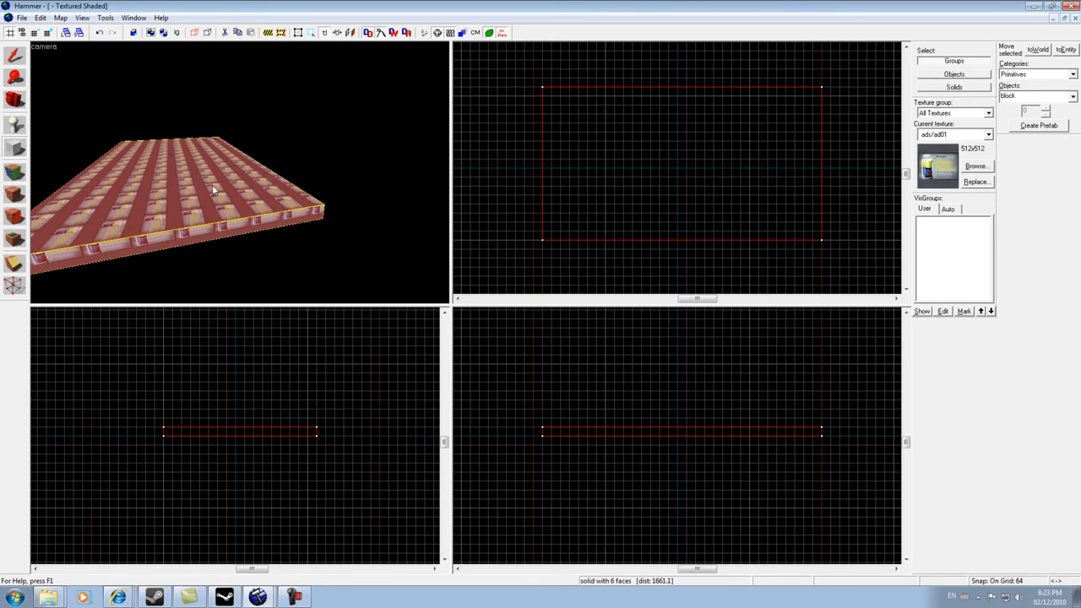
- Fly the 3D camera around the new floor block to examine it from different angles
key("a")
key("s")
key("w")
key("d")
key("Left")
key("d")
key("a")
key("a")
key("Right")
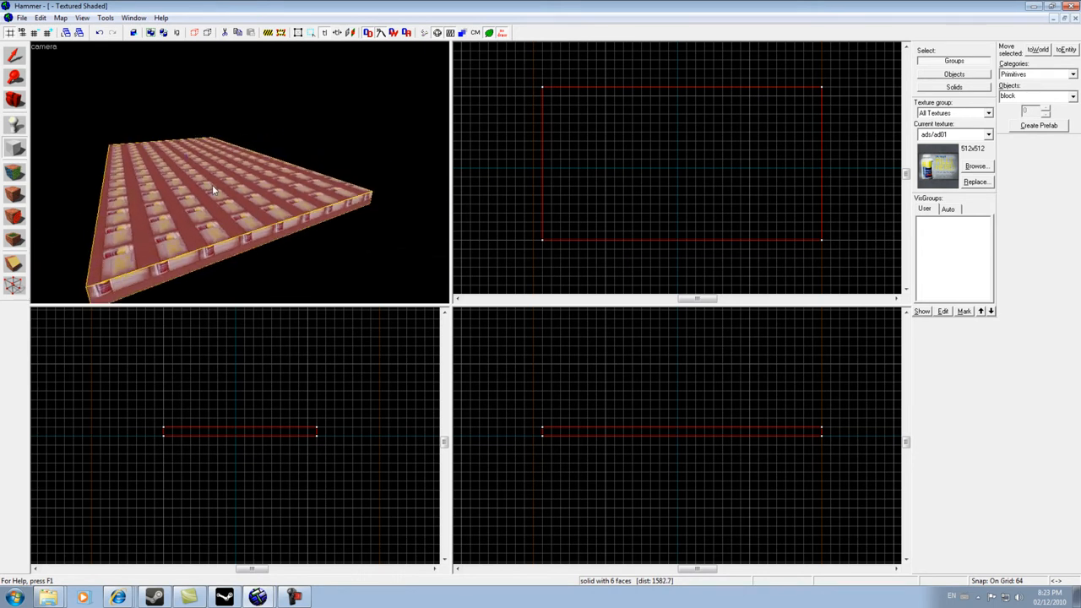
key("a")
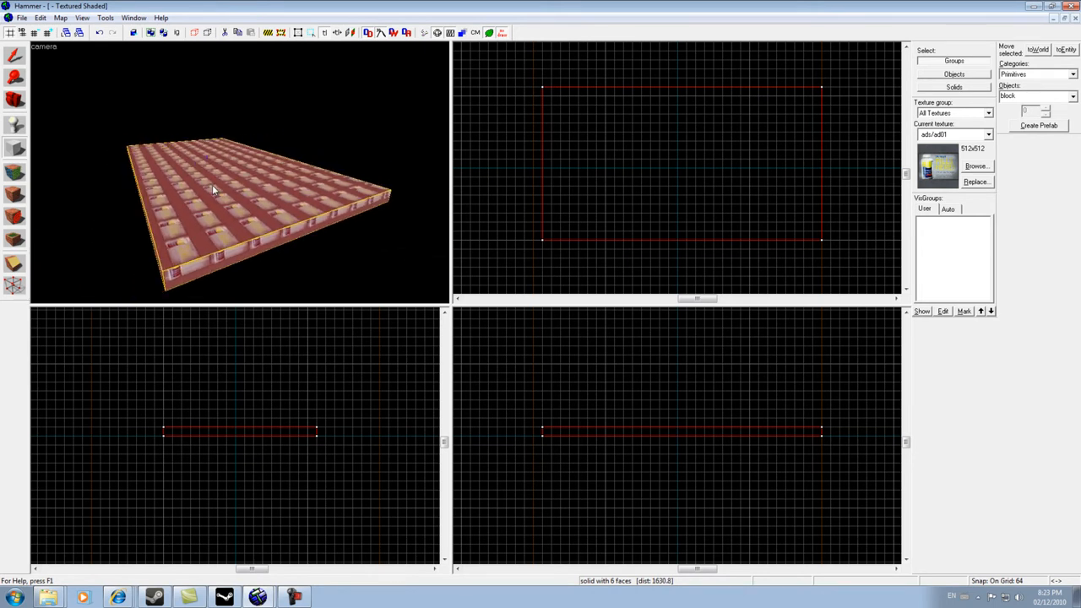
key("w")
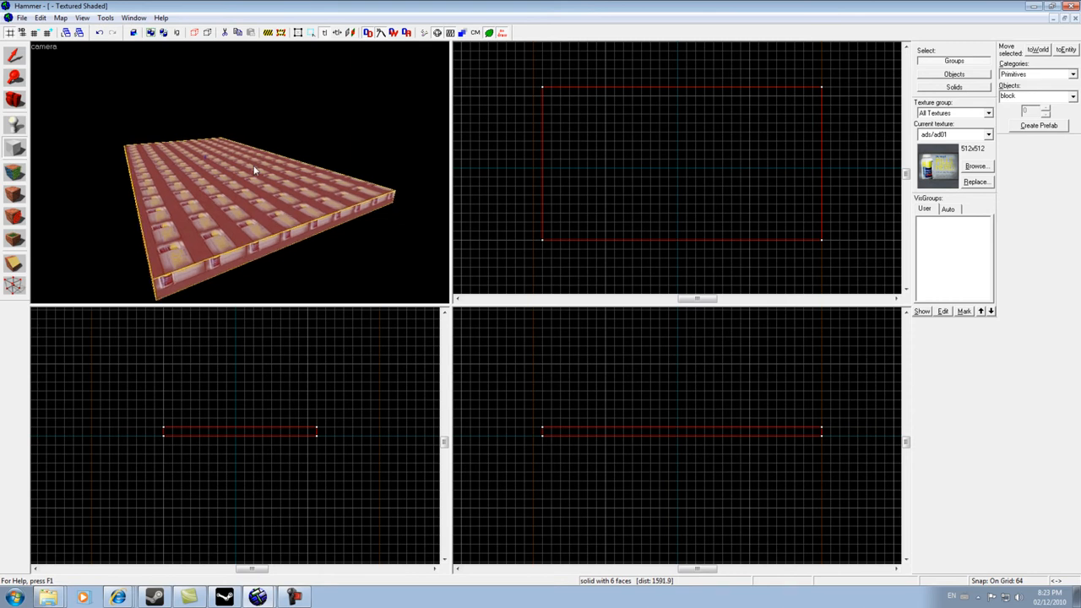
key("d")
key("Left")
key("Right")
key("a")
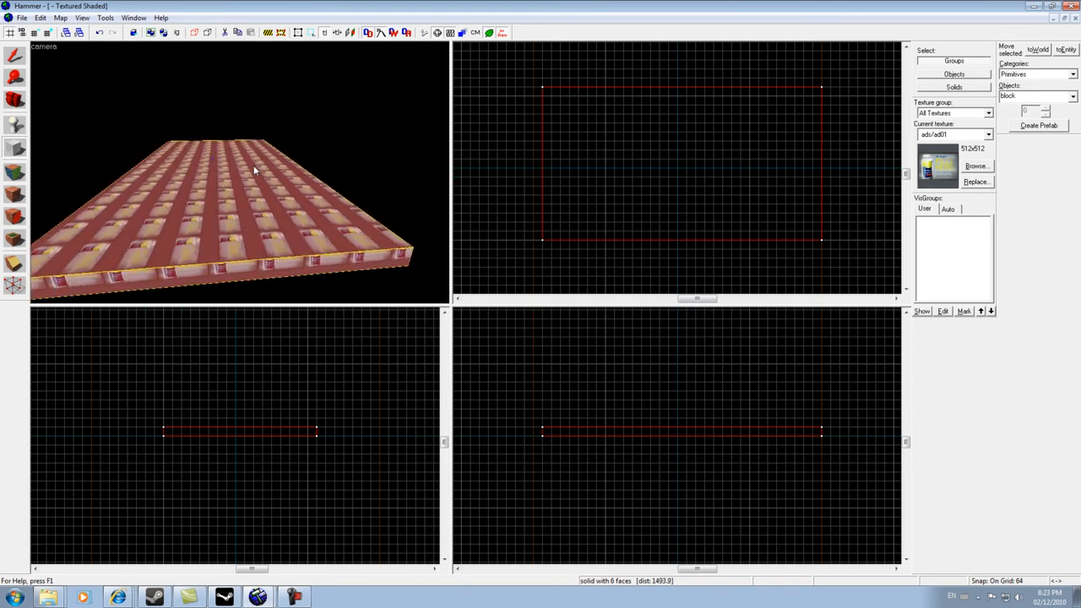
key("a")
key("Right")
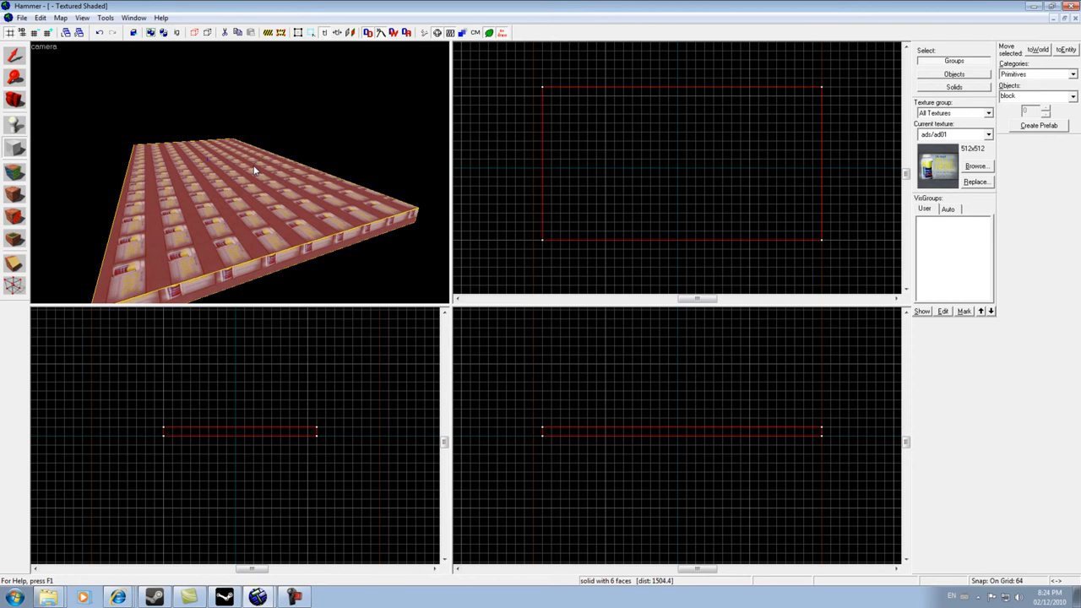
key("a")
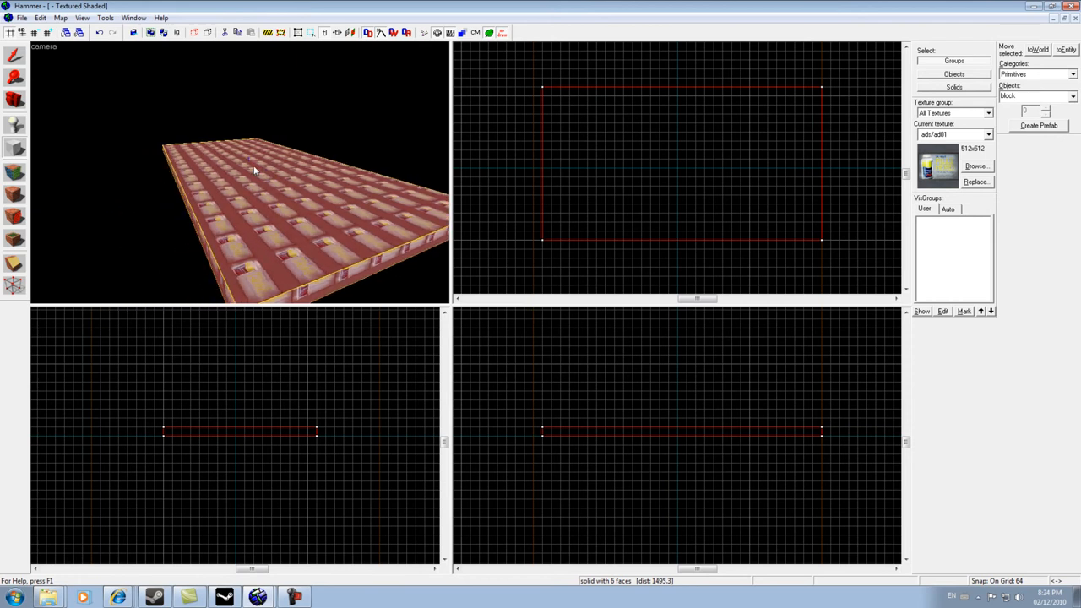
key("w")
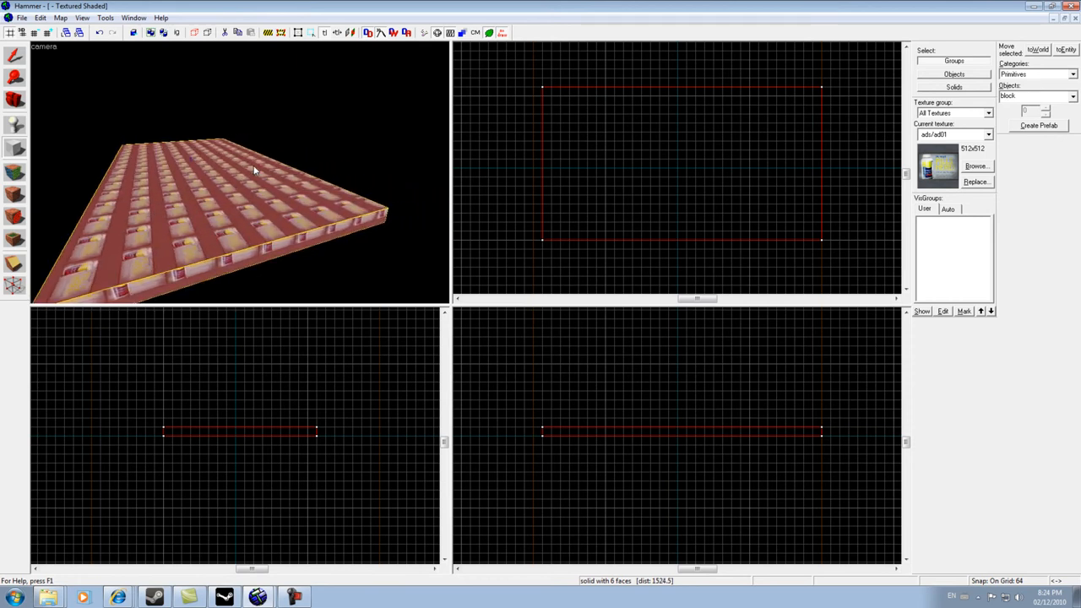
key("s")
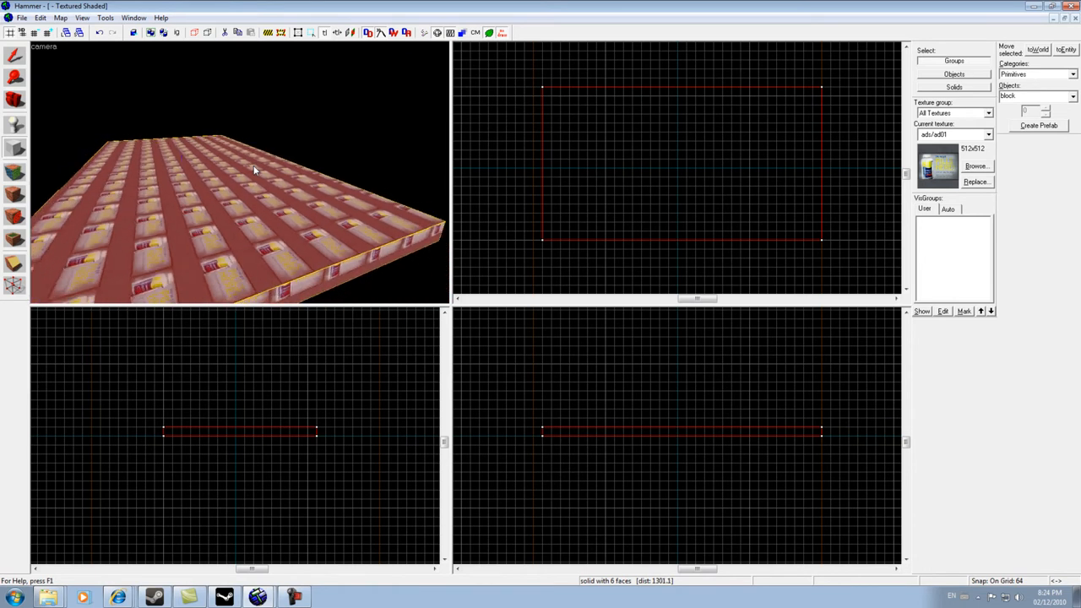
key("Left")
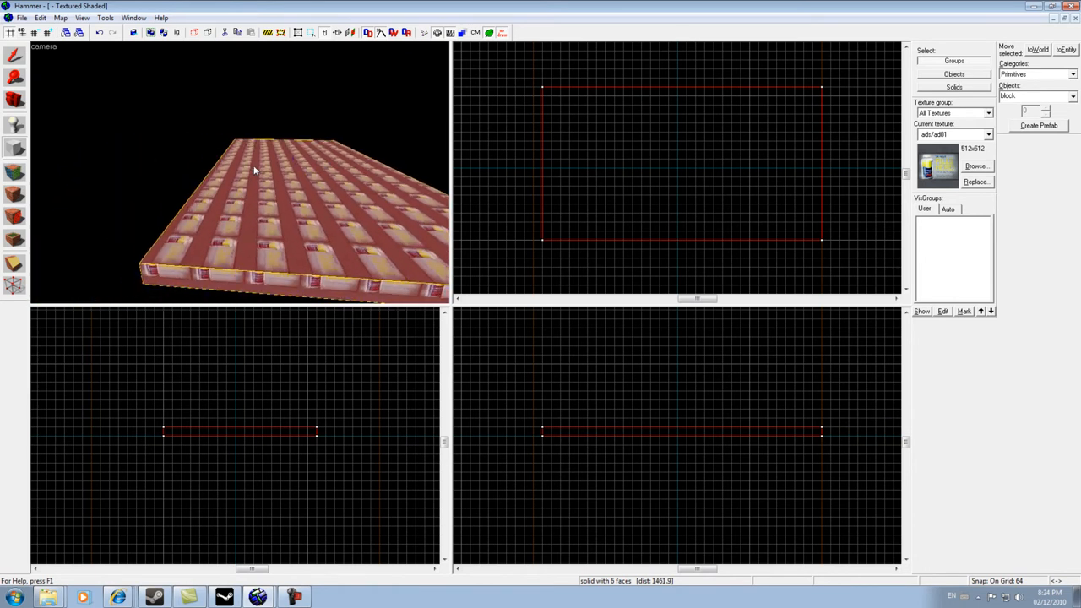
key("Left")
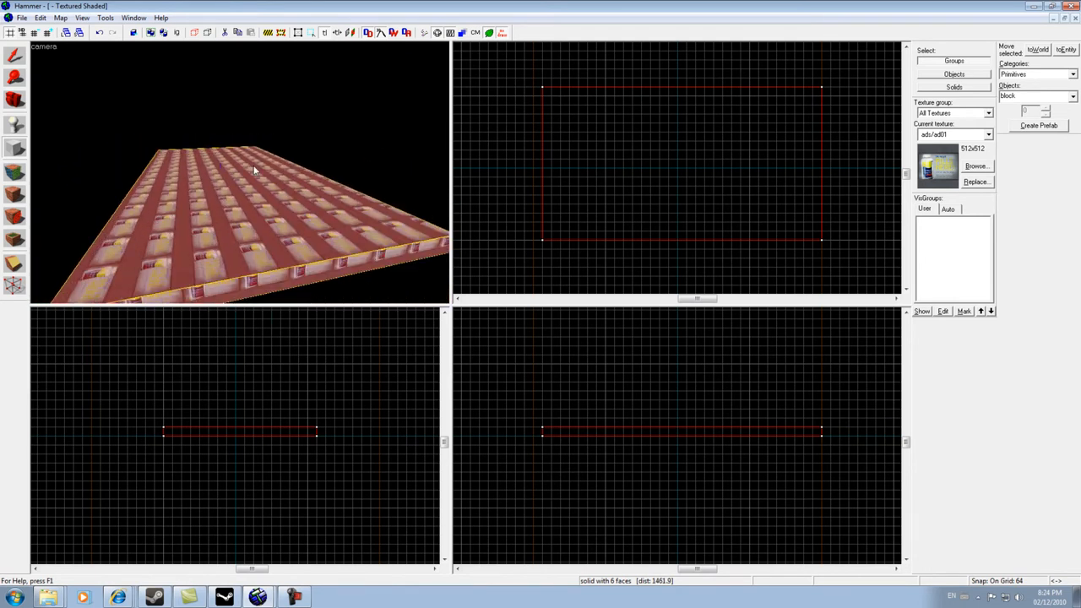
key("w")
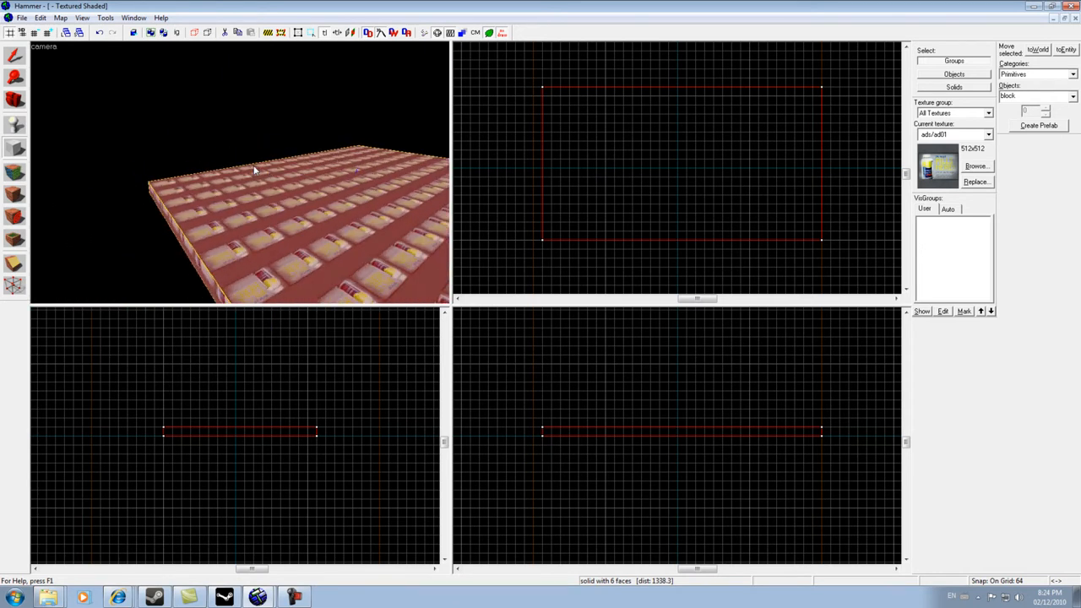
key("a")
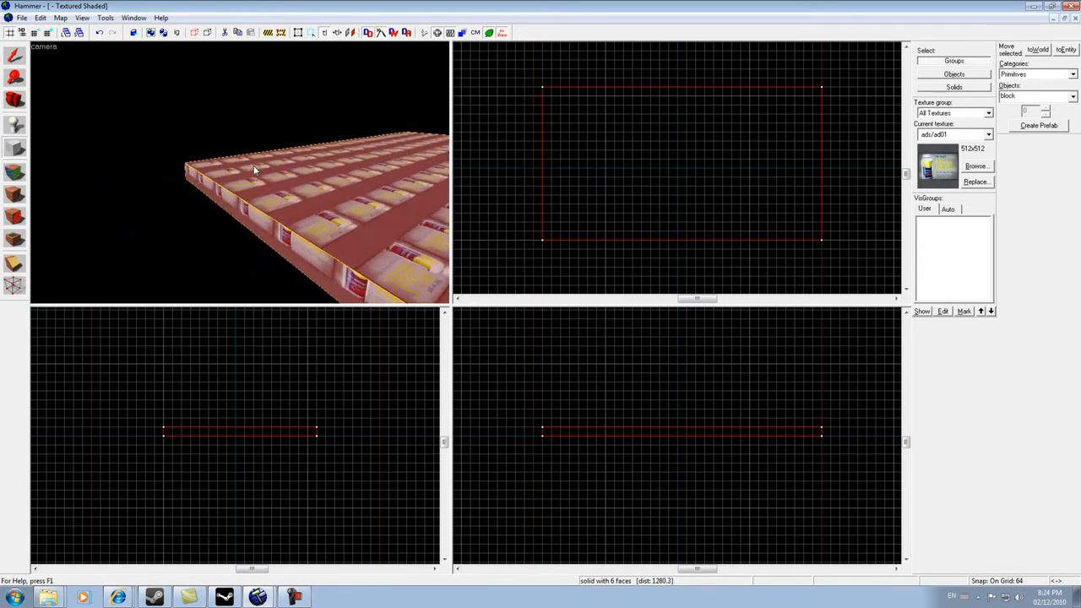
key("Right")
key("d")
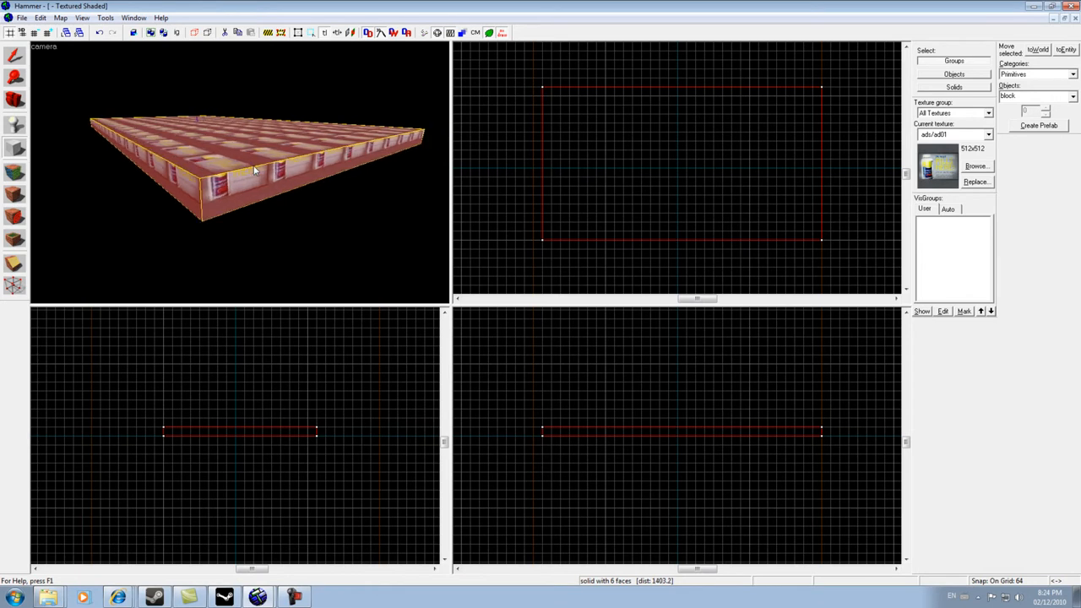
key("w")
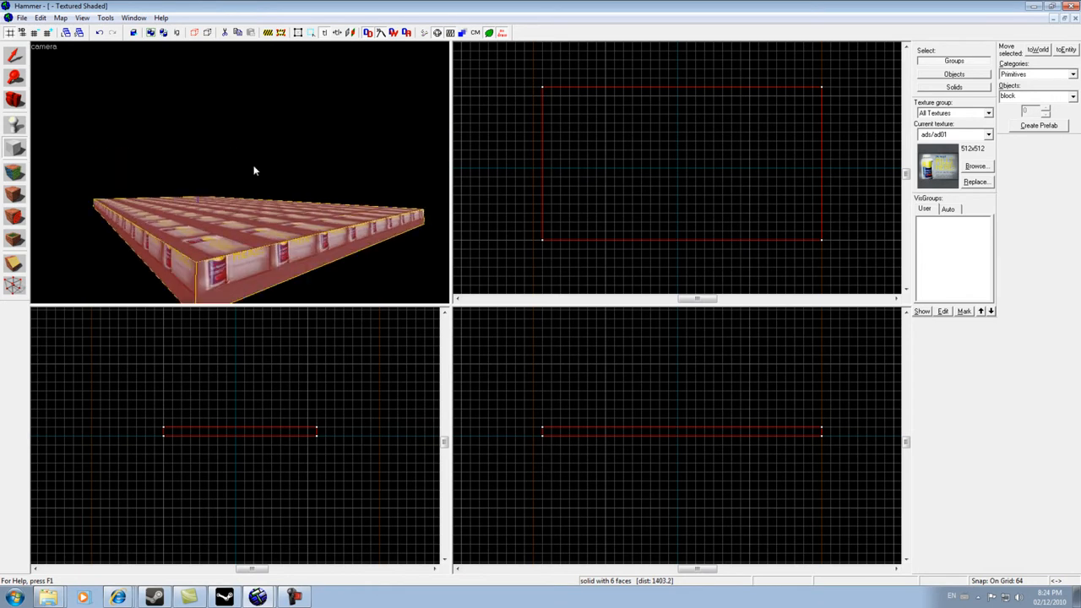
key("s")
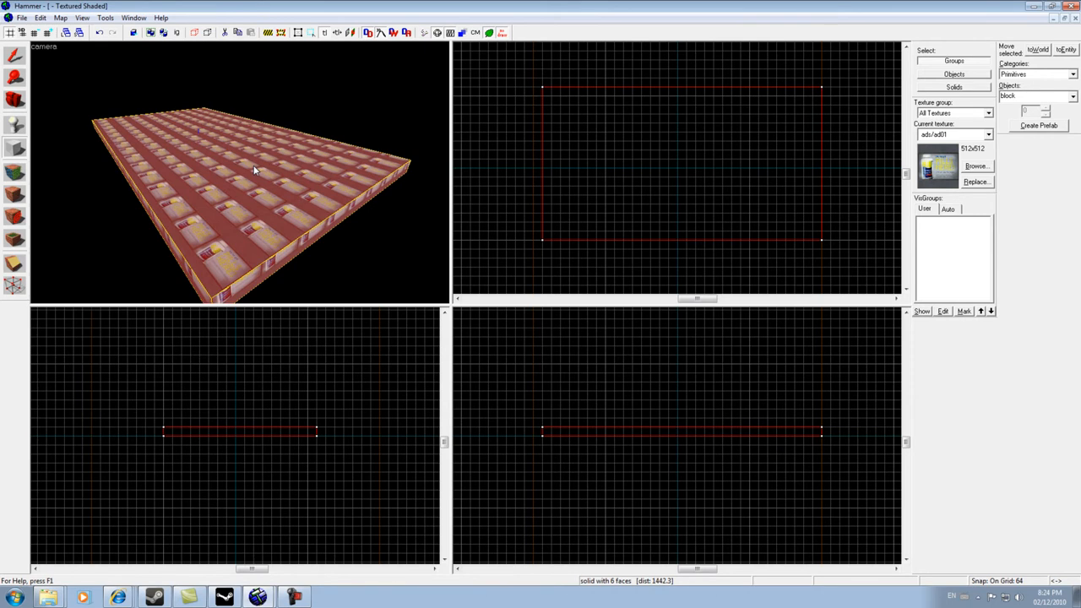
- Resize the floor block to about 1344 by 960 units with the Selection tool
left_click(14, 56)
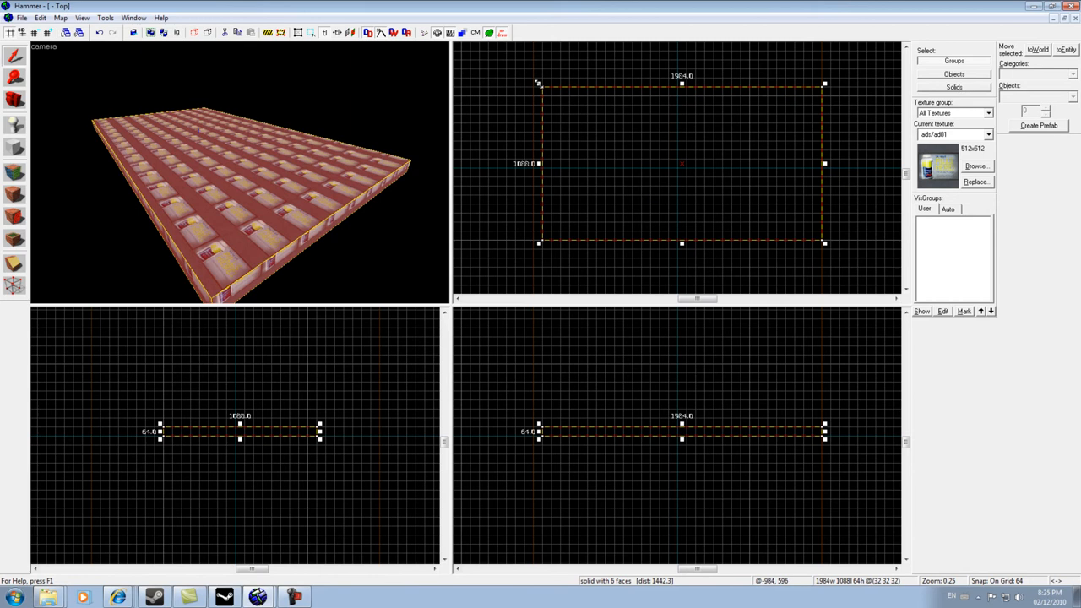
left_click_drag(538, 83, 630, 102)
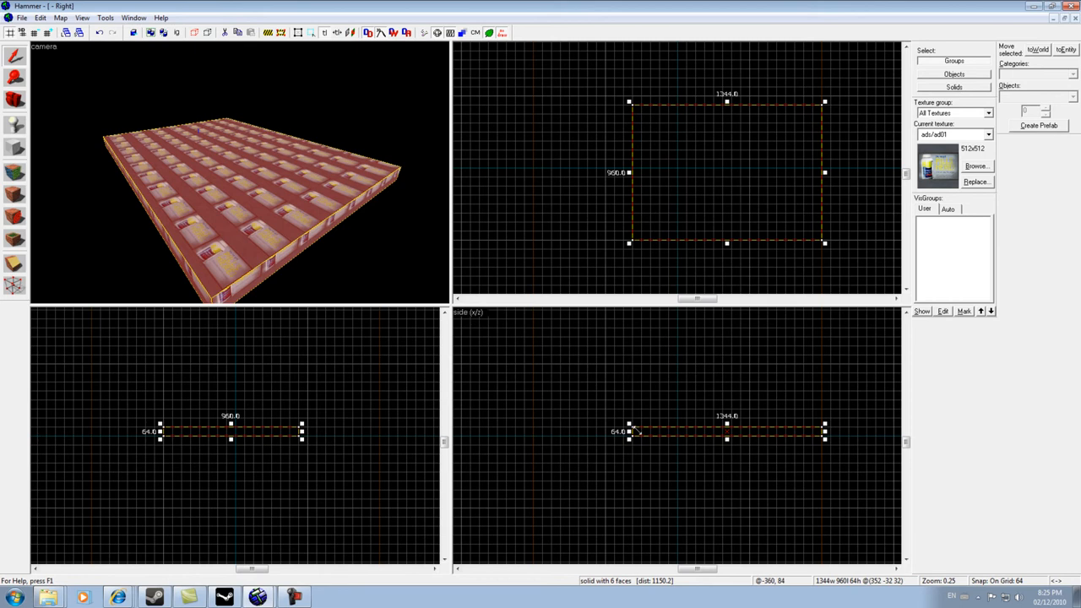
mouse_move(726, 440)
left_mouse_down()
mouse_move(727, 450)
mouse_move(714, 438)
left_mouse_up()
- Draw a wall block about 64 units thick, 960 long and 640 high beside the floor in the side view
left_click(16, 148)
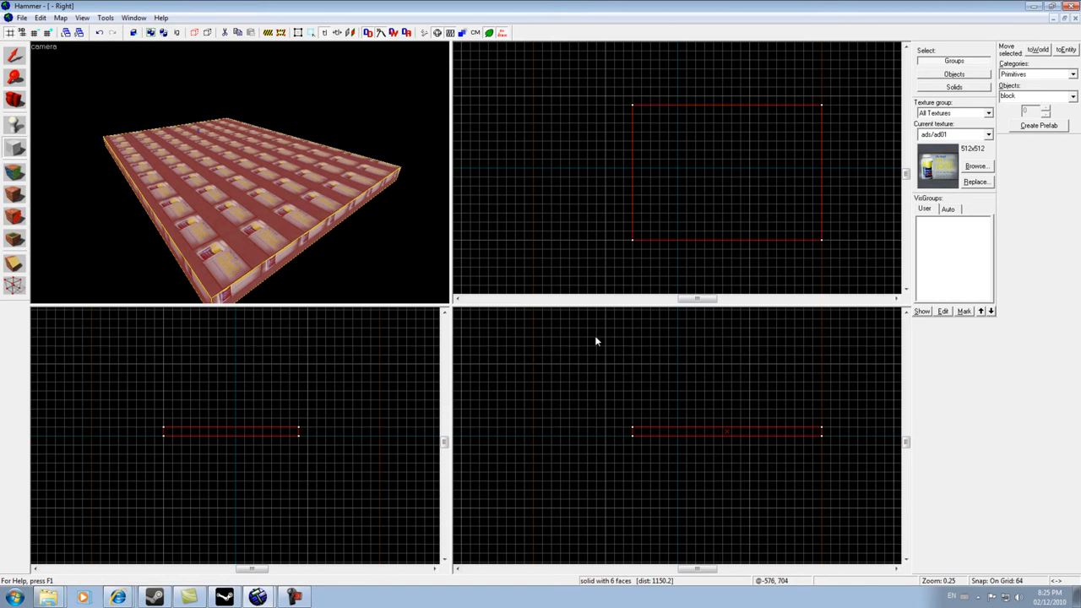
left_click_drag(595, 338, 583, 425)
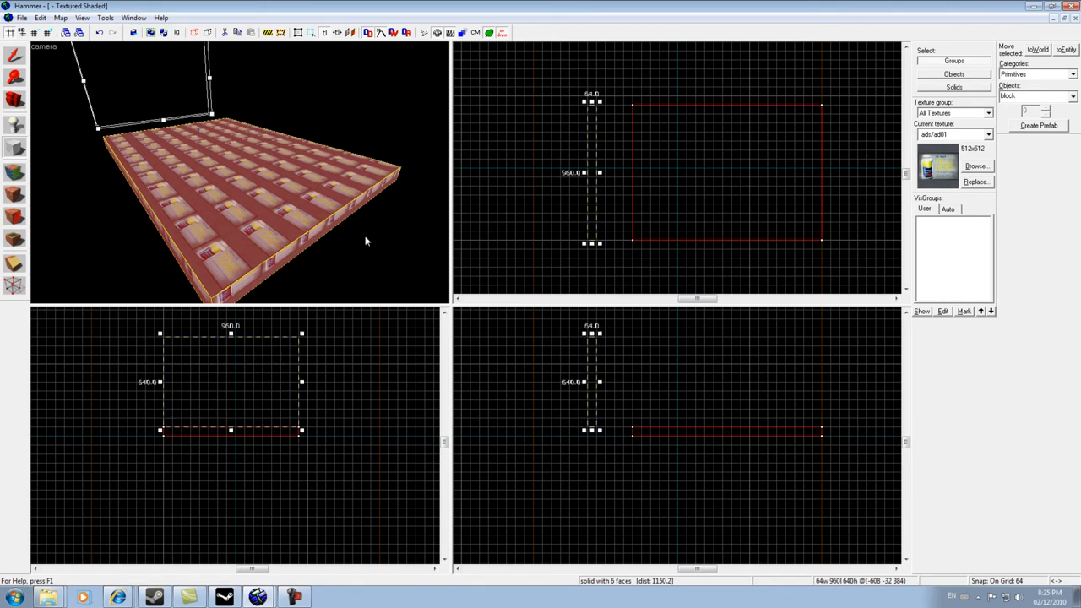
key("Return")
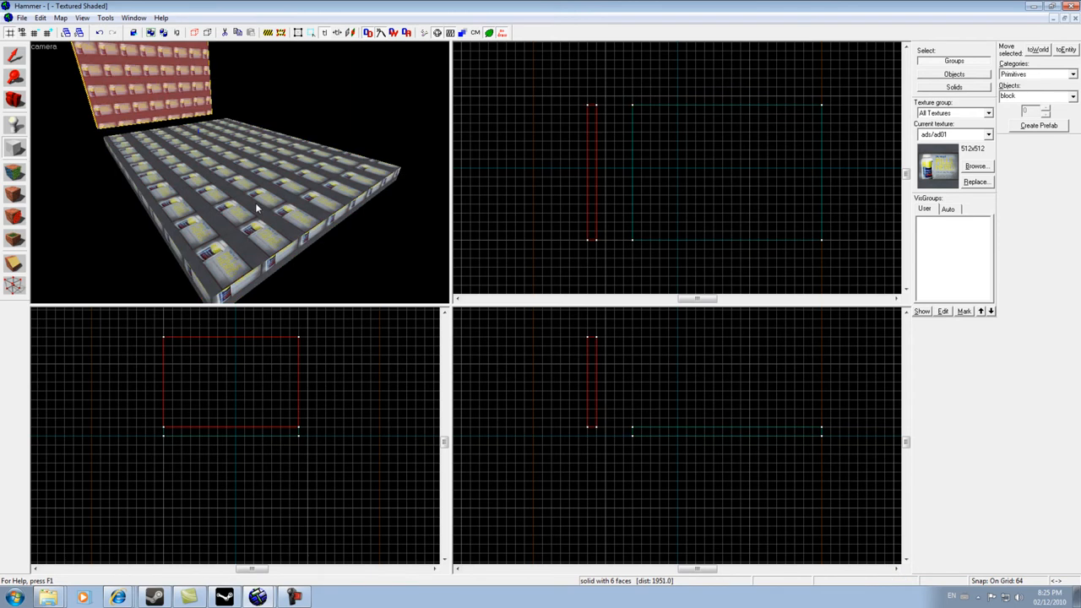
- Move the wall block onto the floor's near edge with the Selection tool
key("Left")
key("Left")
key("Left")
key("w")
key("d")
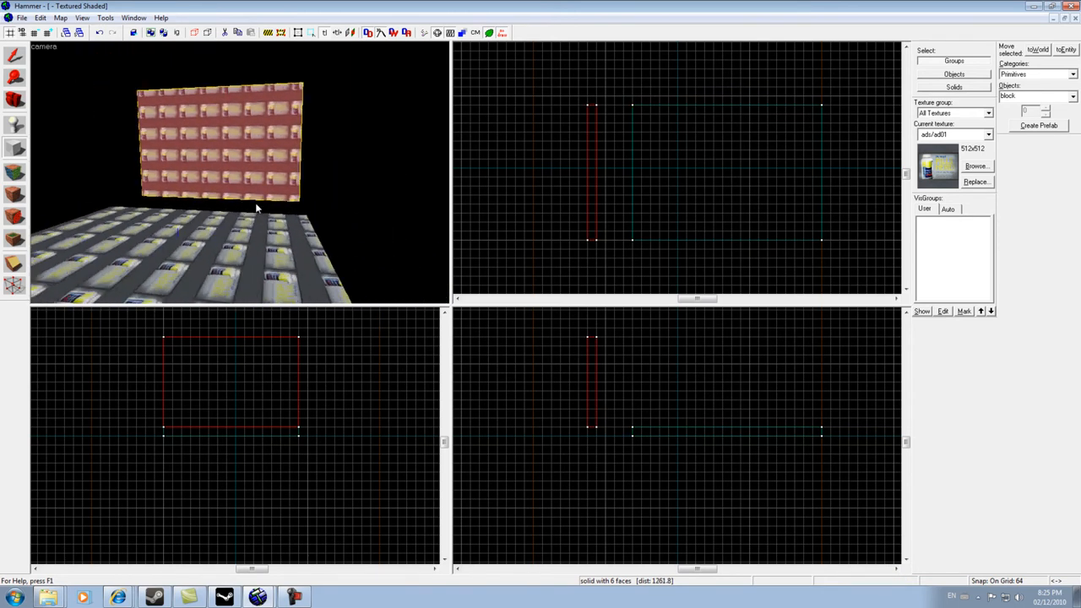
key("w")
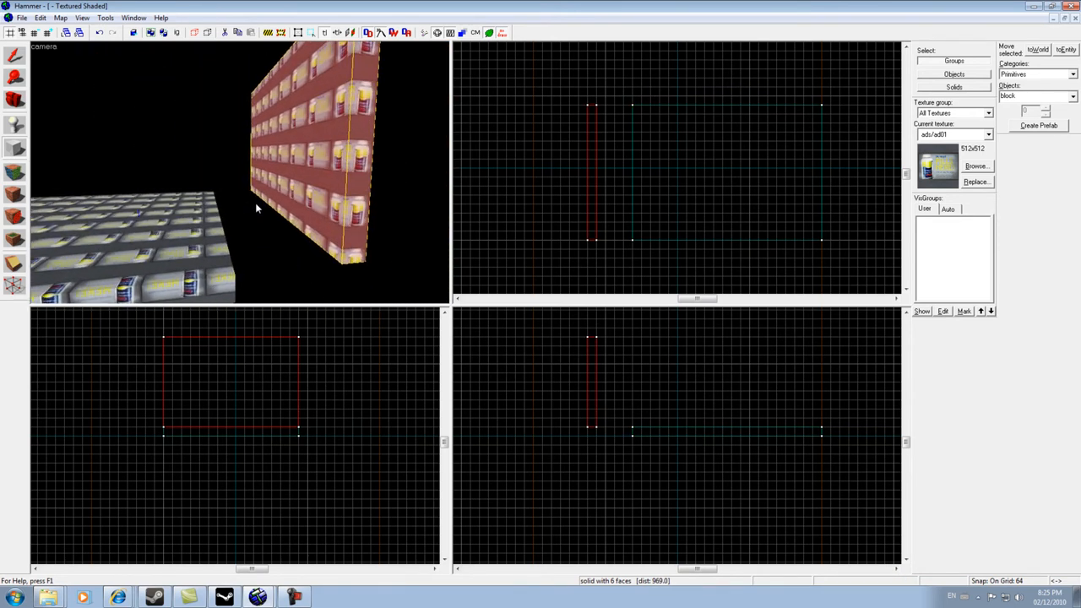
left_click(14, 55)
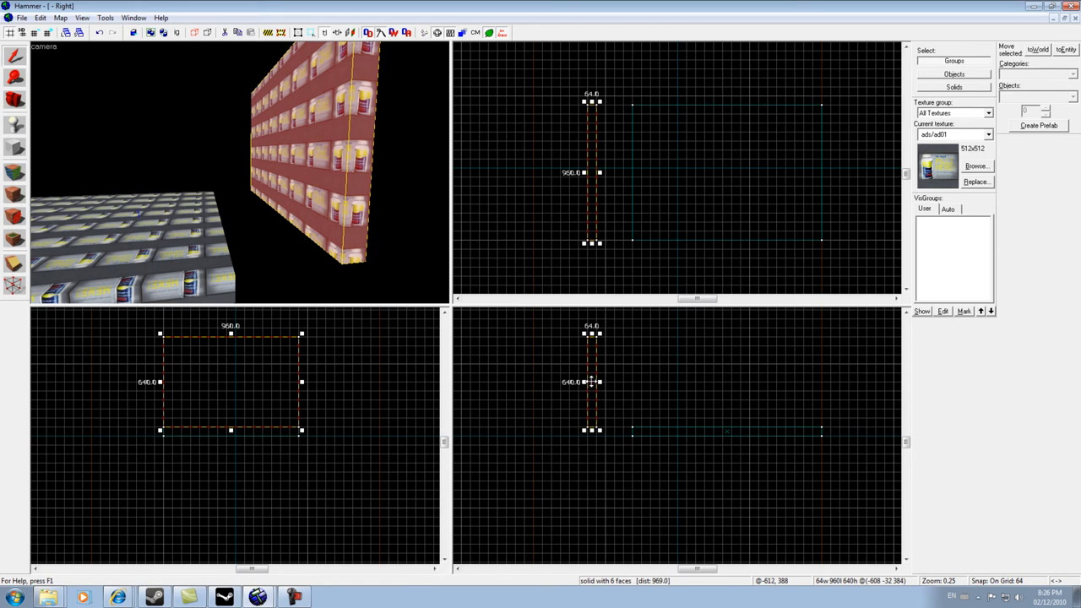
left_click_drag(593, 382, 636, 377)
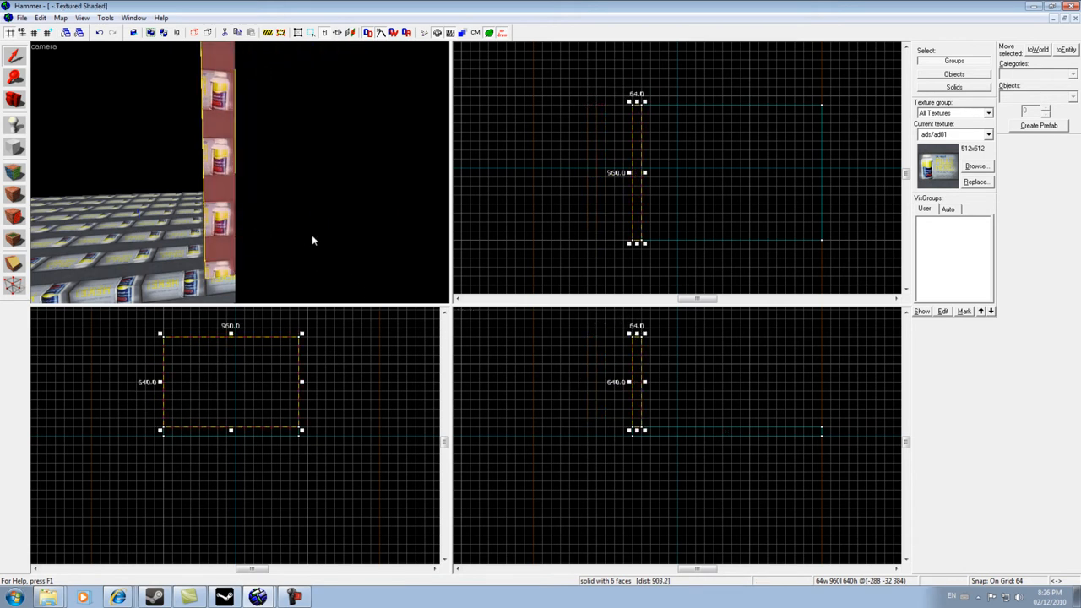
- Inspect where the wall meets the floor in the camera and side views
key("a")
key("w")
key("a")
key("d")
key("d")
key("s")
key("s")
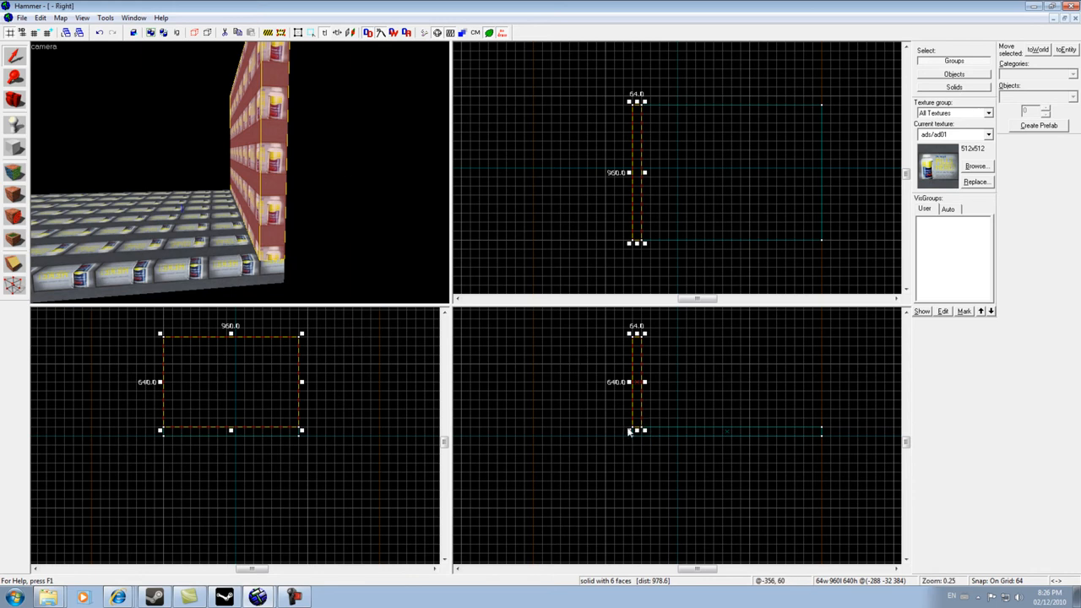
scroll(632, 432, "up", 3)
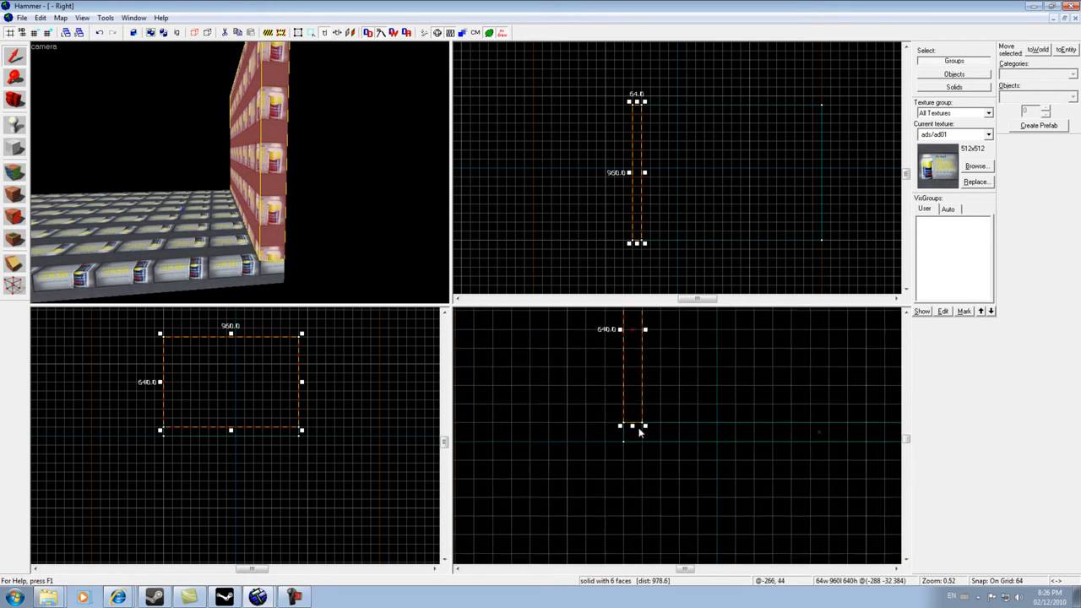
scroll(637, 431, "up", 2)
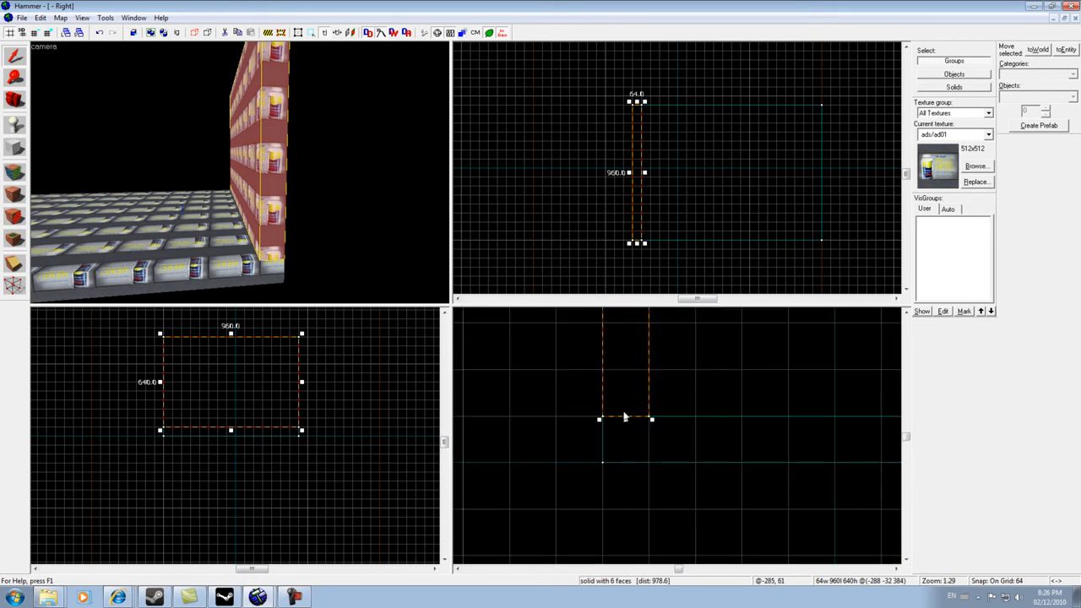
- Drag the wall block upward and then back down onto the floor edge
left_click_drag(231, 357, 233, 350)
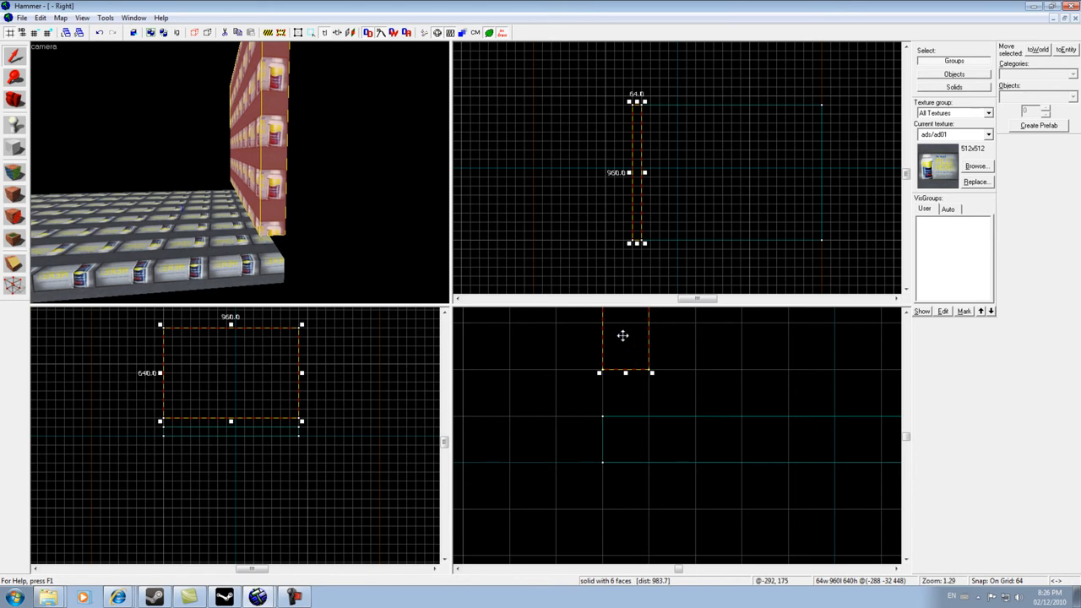
left_click_drag(624, 336, 624, 362)
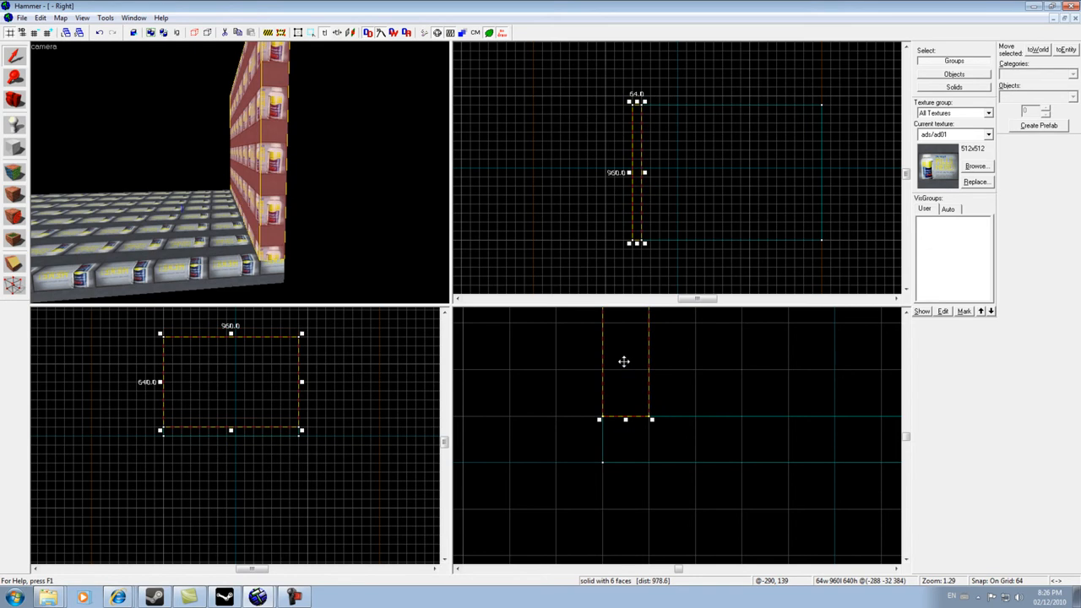
- Orbit the camera around the floor to view the wall from different angles
key("a")
key("Right")
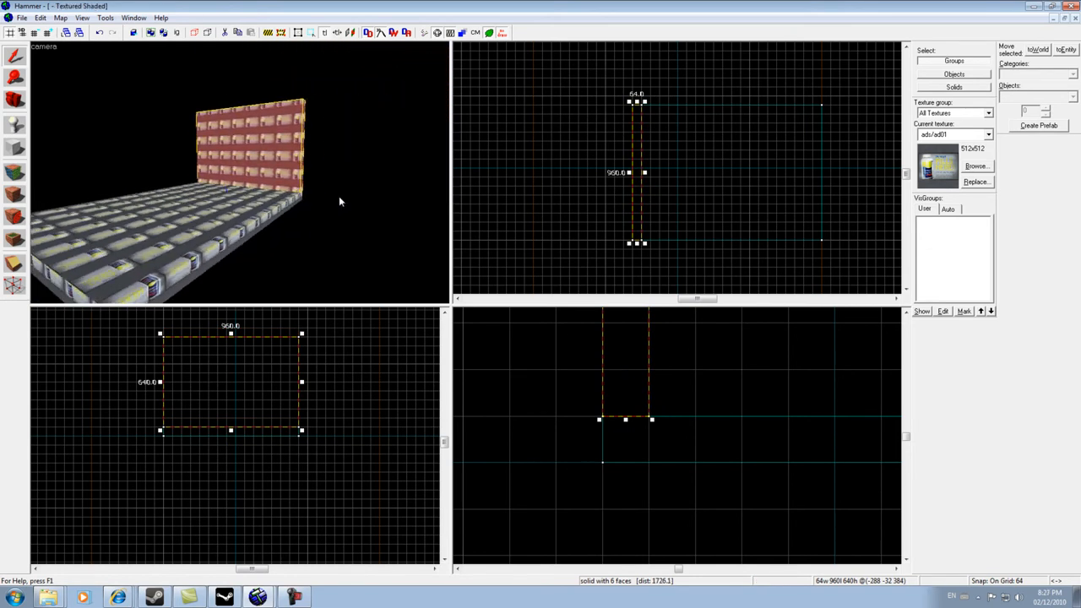
key("d")
key("Left")
key("a")
key("Right")
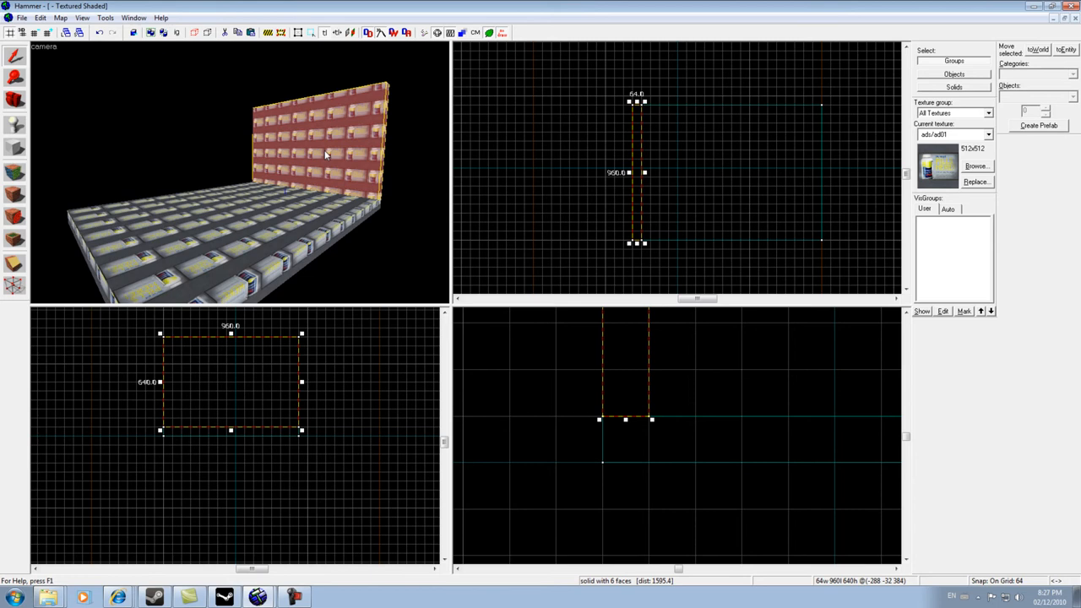
- Copy the wall block and paste a duplicate of it
left_click(39, 18)
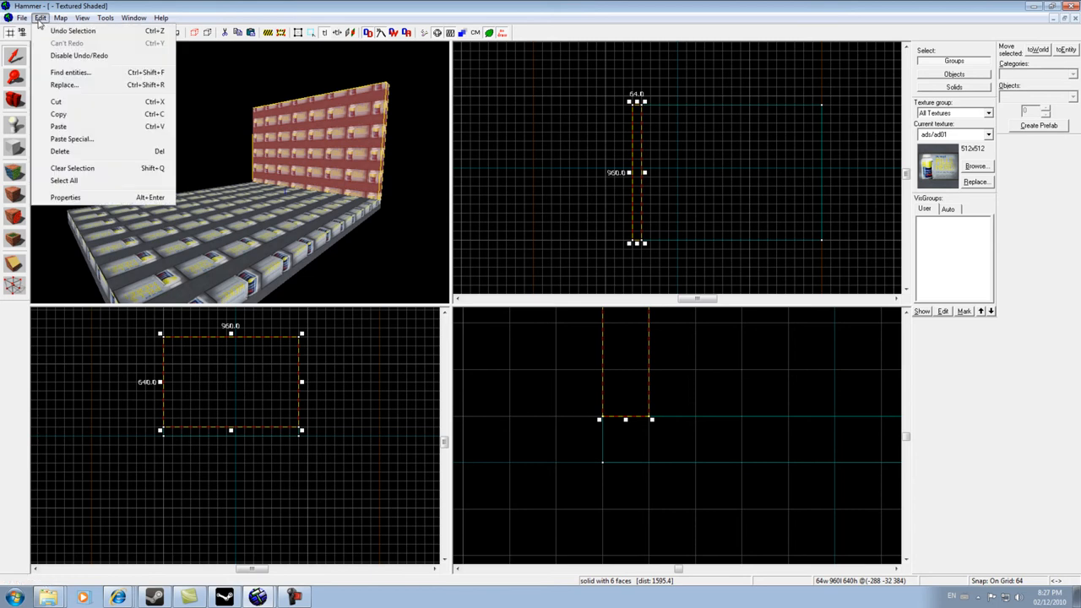
left_click(81, 115)
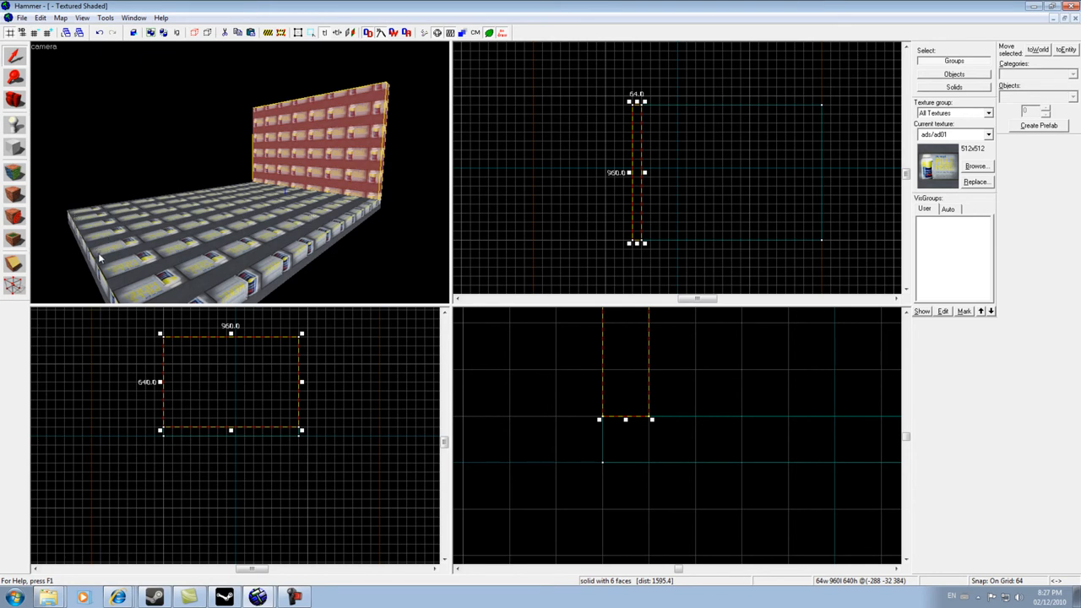
key("ctrl+v")
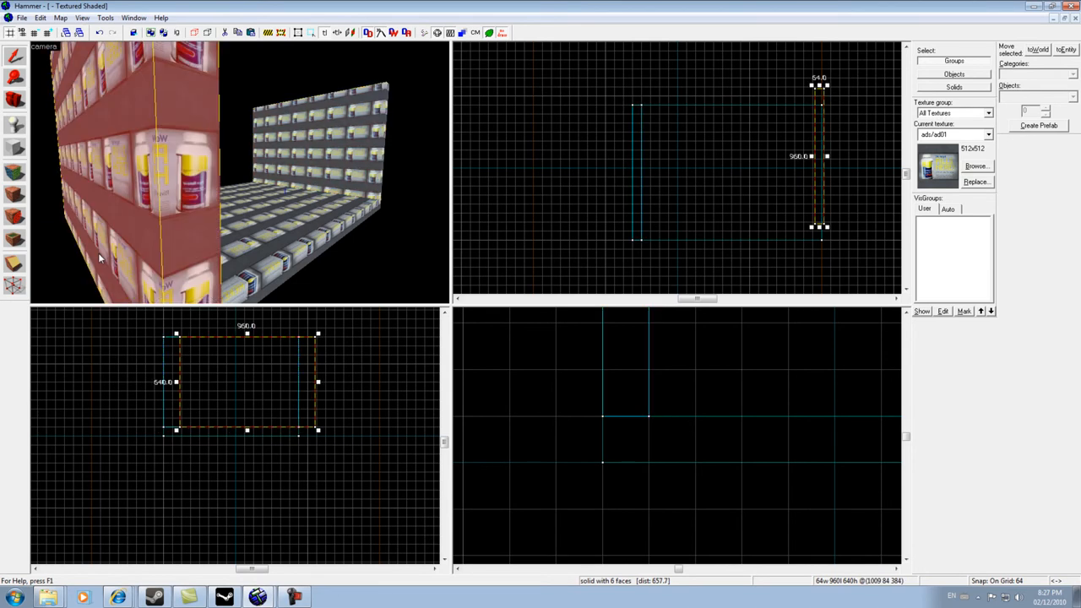
- Fly the camera around the room to inspect the pasted wall
key("d")
key("Left")
key("a")
key("Right")
key("a")
key("Right")
key("Down")
key("w")
key("s")
key("Left")
key("Up")
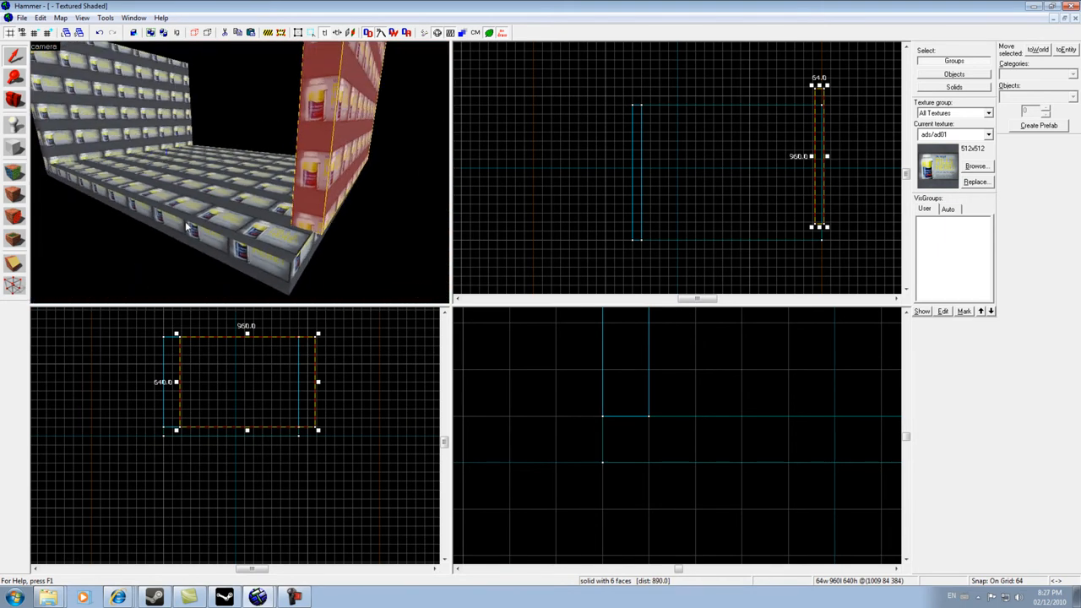
- Move the pasted wall onto the floor's opposite edge in the top view
scroll(845, 117, "up", 1)
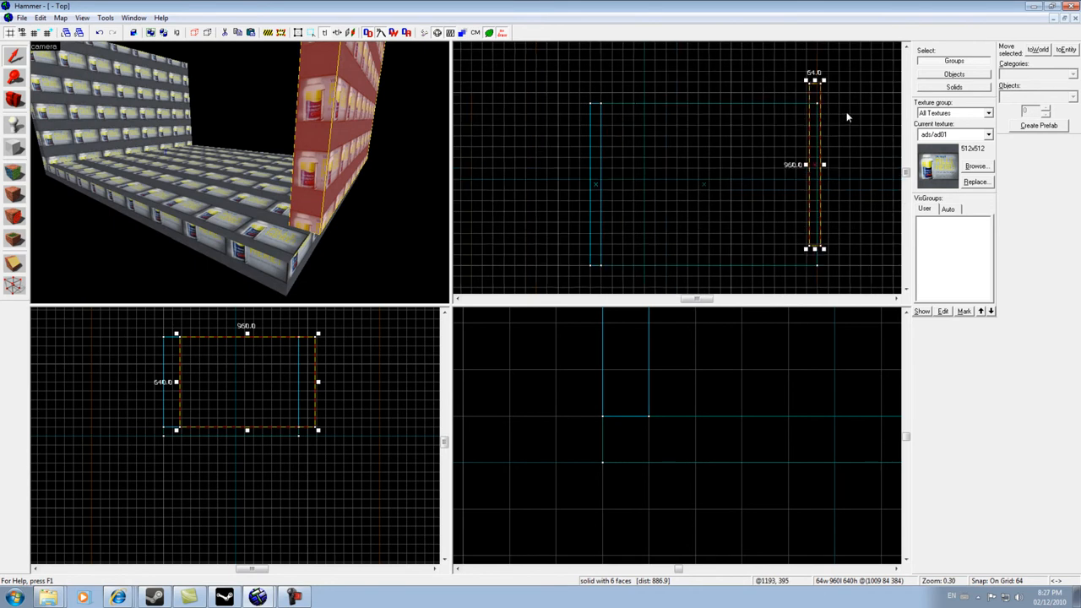
left_click_drag(813, 112, 811, 136)
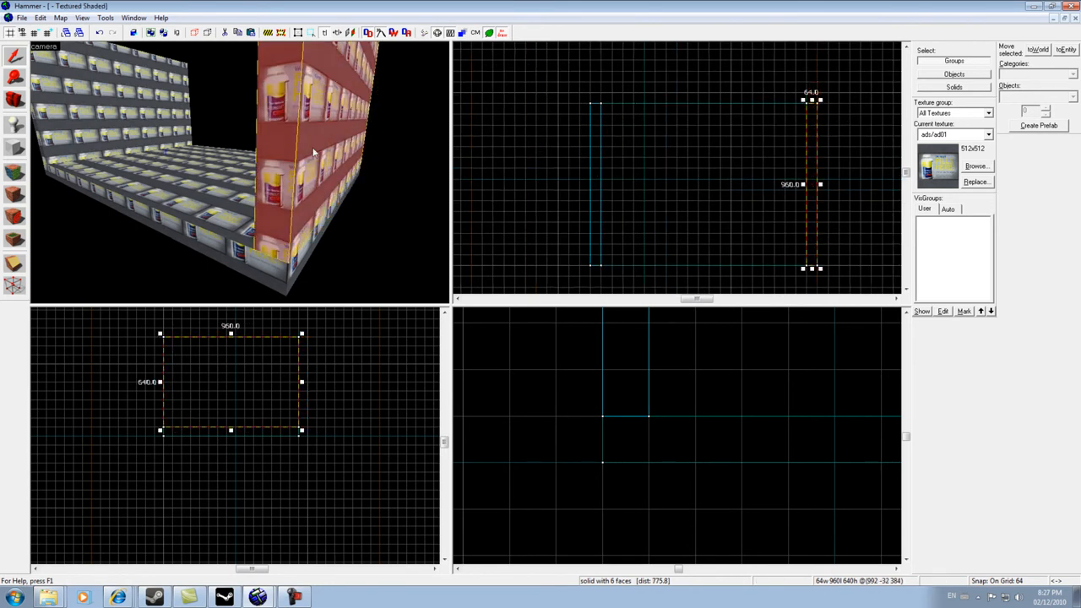
key("a")
key("Right")
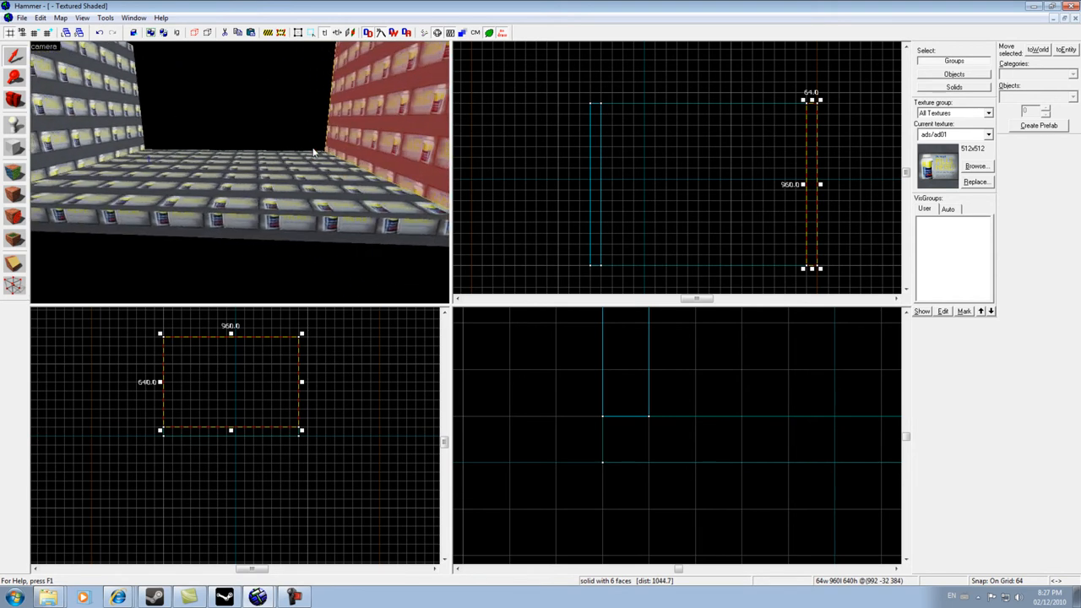
scroll(664, 419, "down", 5)
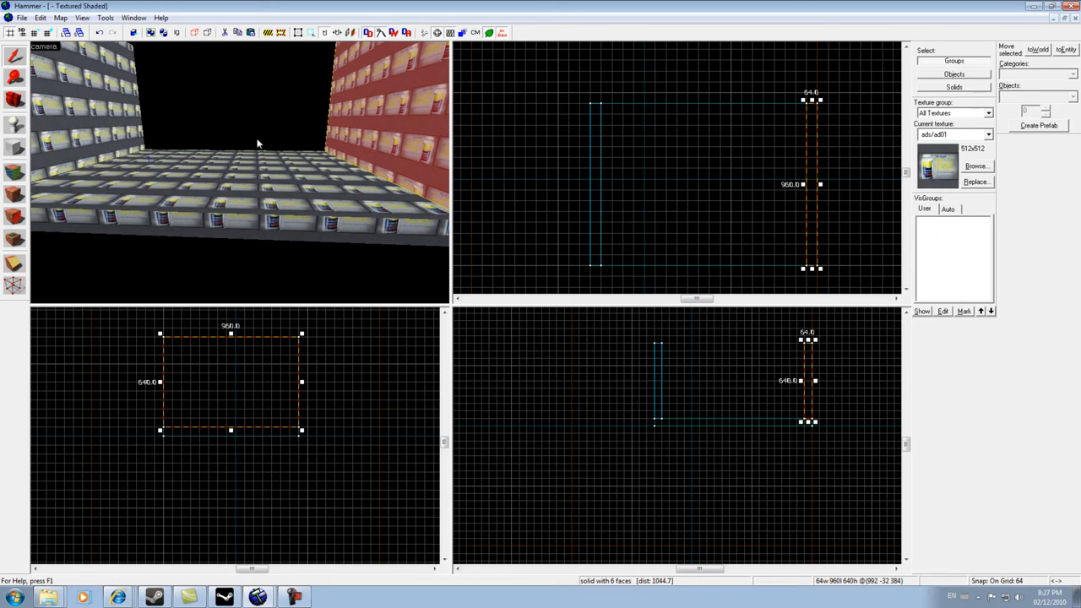
- Paste another copy of the wall block and view it in the camera
key("ctrl+v")
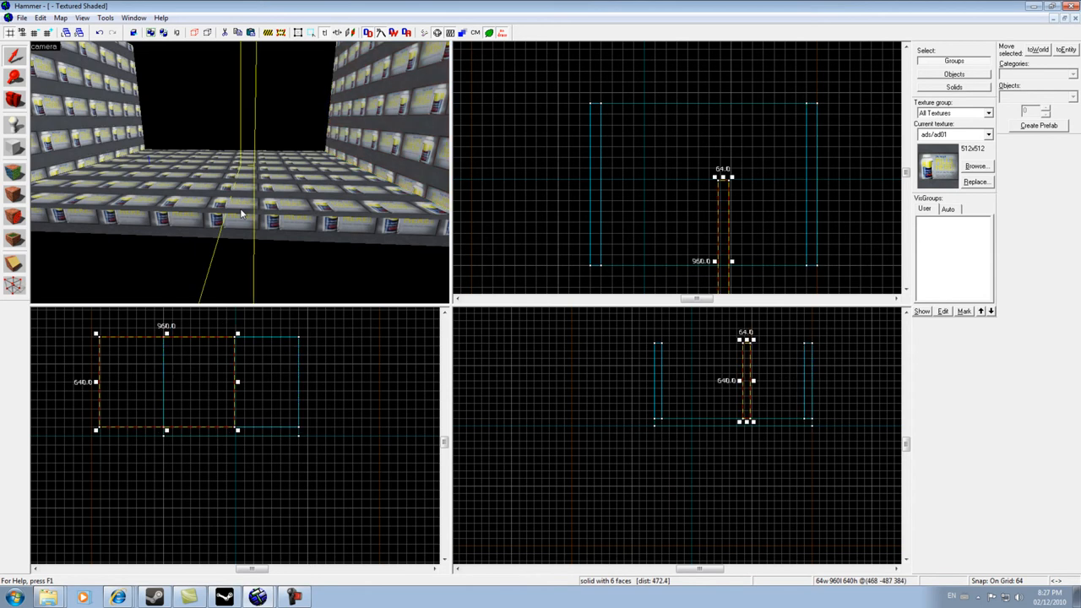
key("a")
key("Right")
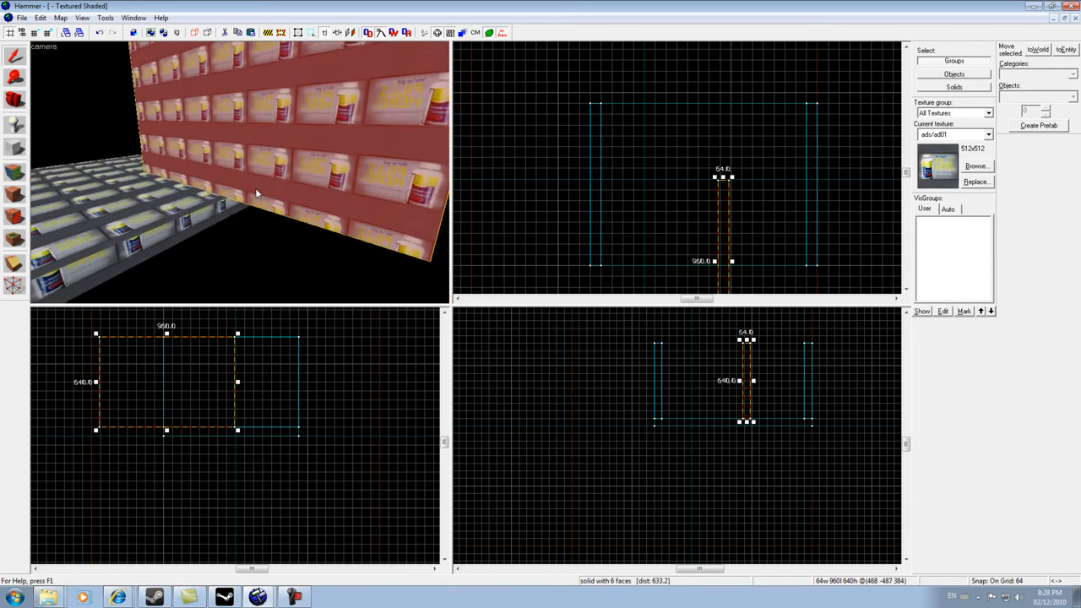
key("s")
key("d")
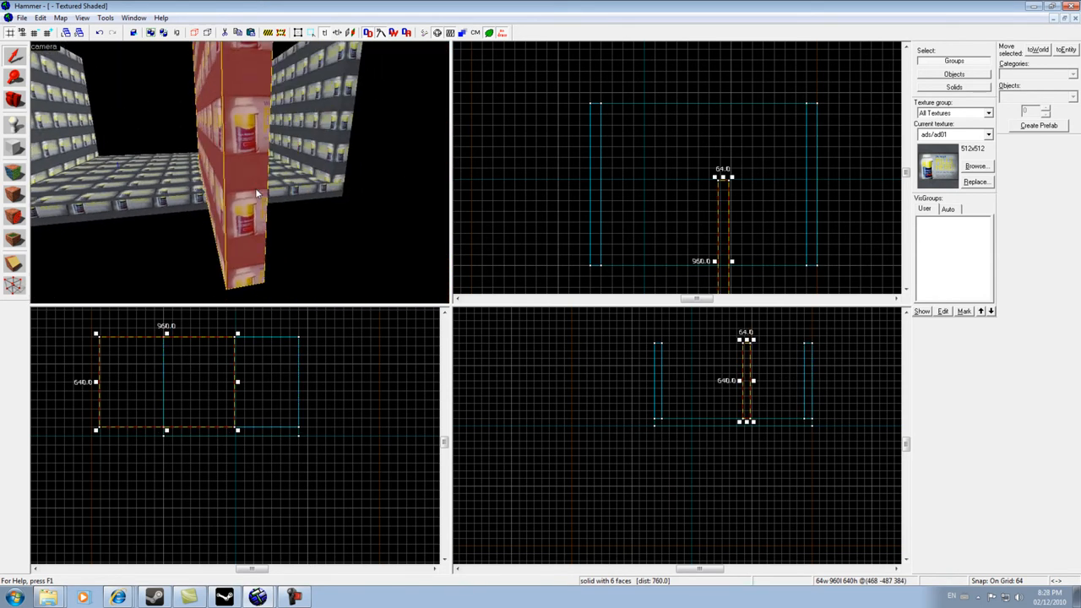
key("d")
key("Left")
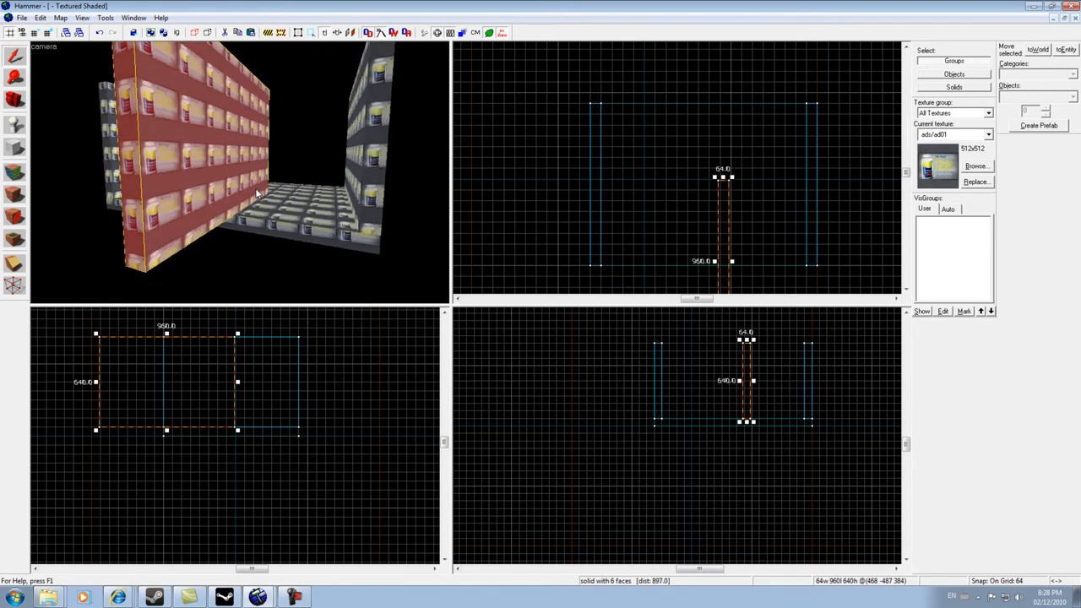
key("a")
key("a")
key("Right")
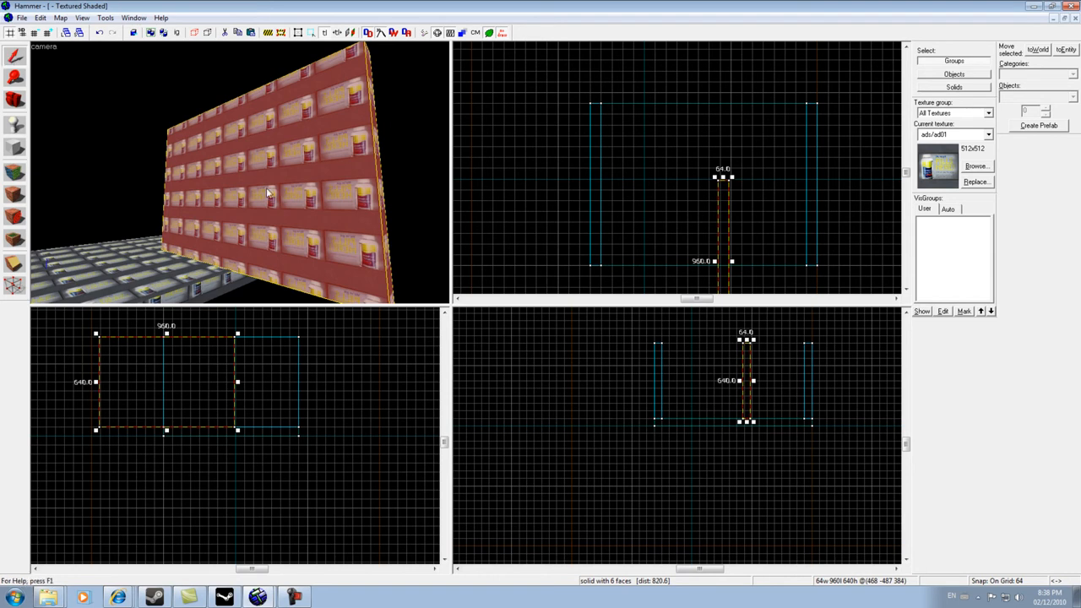
- Rotate the new wall copy 90 degrees around the Z axis with Transform
left_click(59, 18)
mouse_move(106, 23)
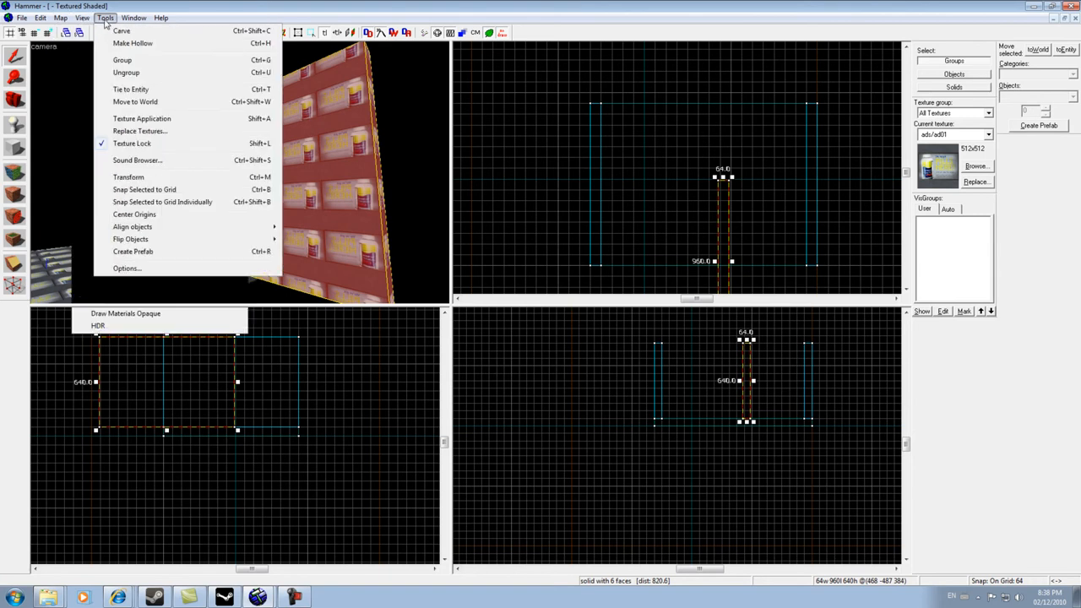
left_click(129, 177)
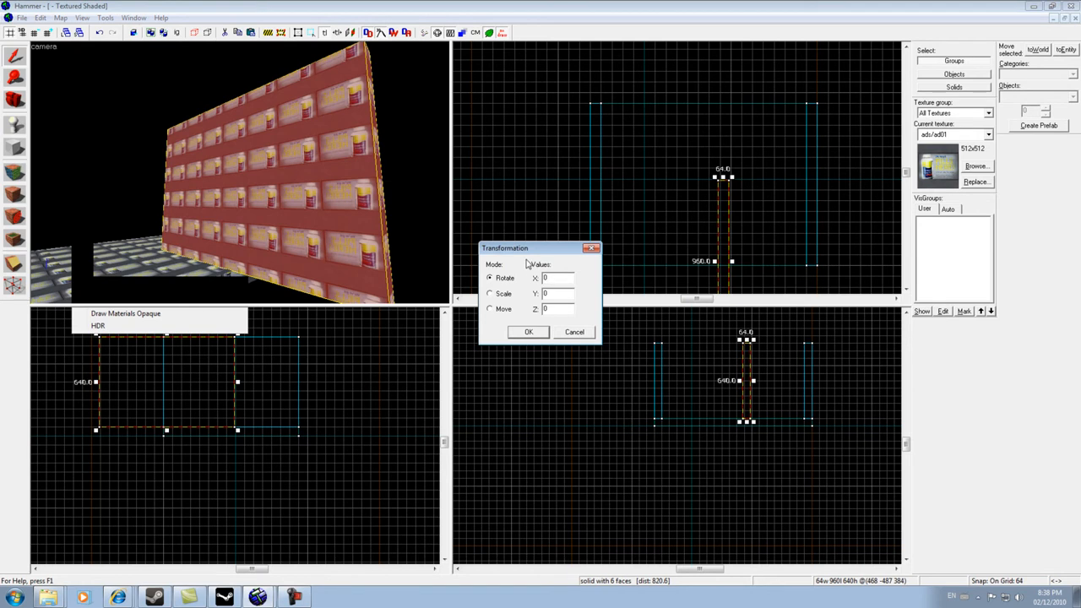
left_click_drag(530, 251, 502, 255)
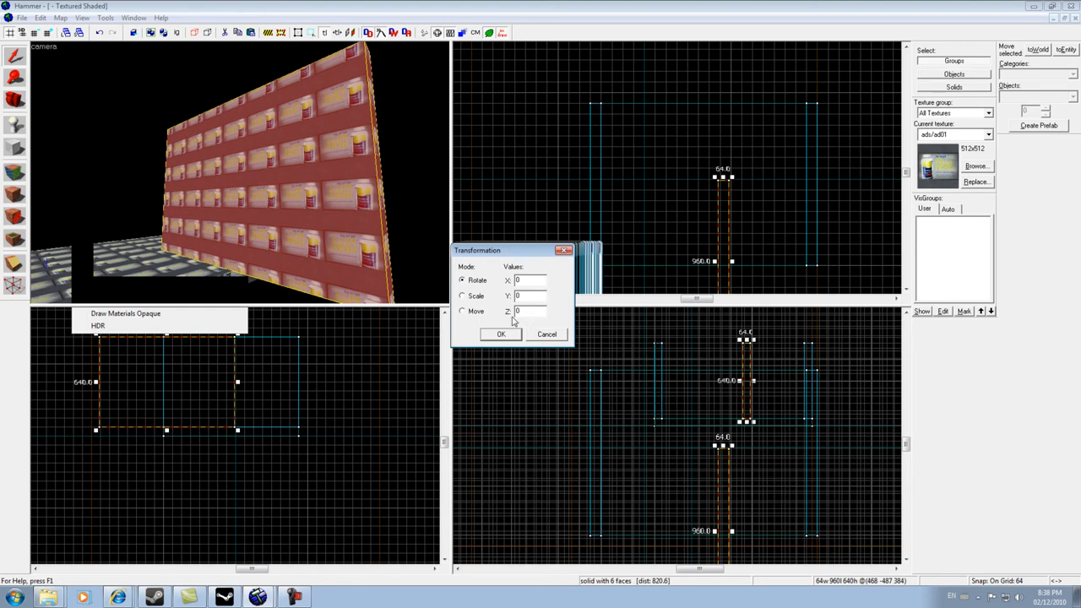
left_click_drag(521, 311, 505, 311)
type("90")
left_click(500, 334)
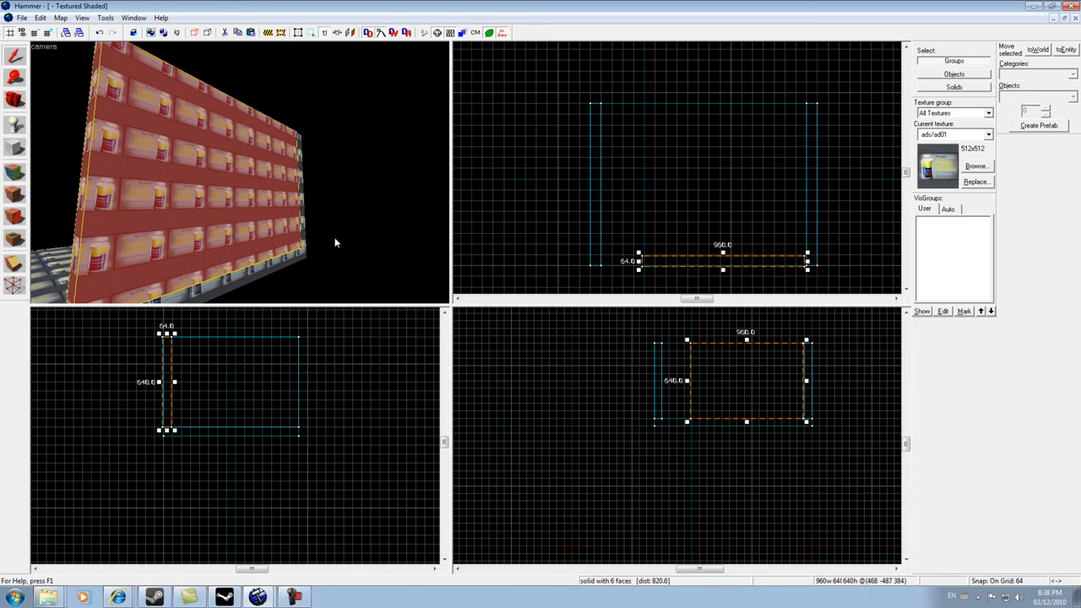
- Move the camera to inspect the rotated wall against the floor
key("s")
key("w")
key("s")
key("w")
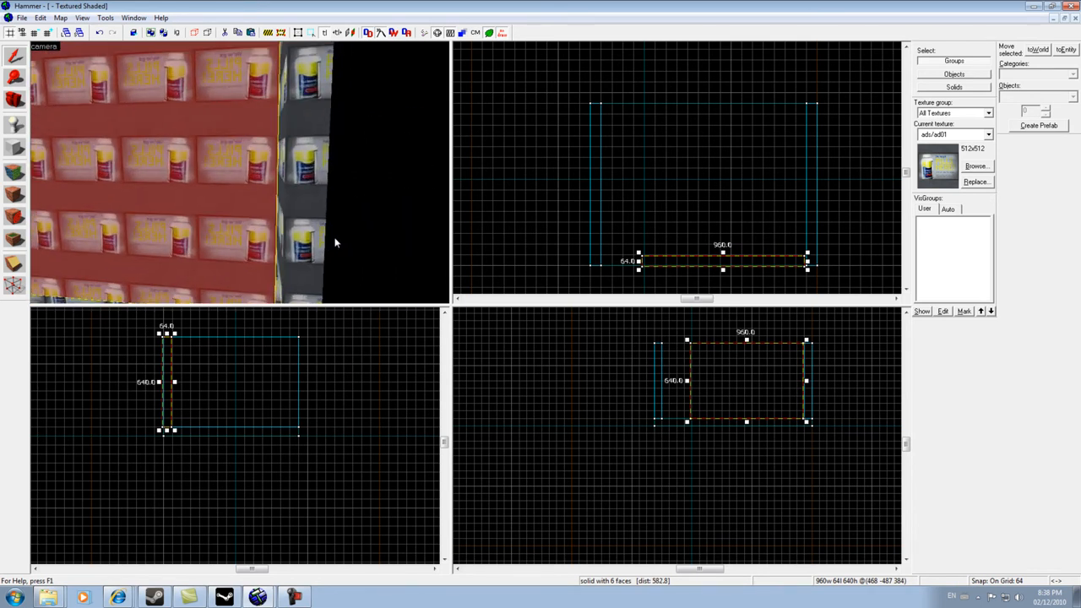
key("w")
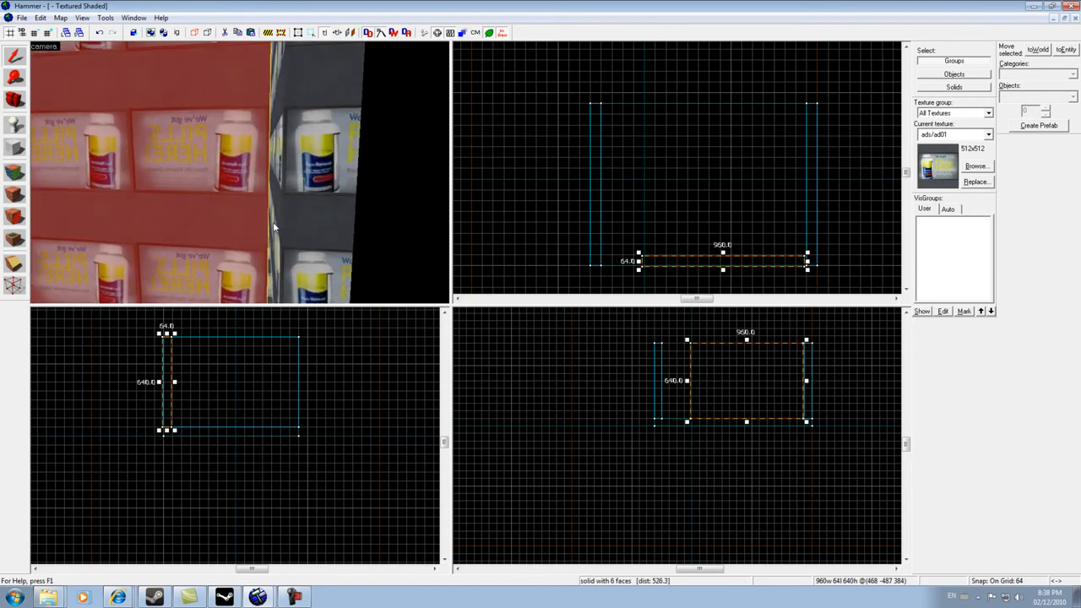
key("s")
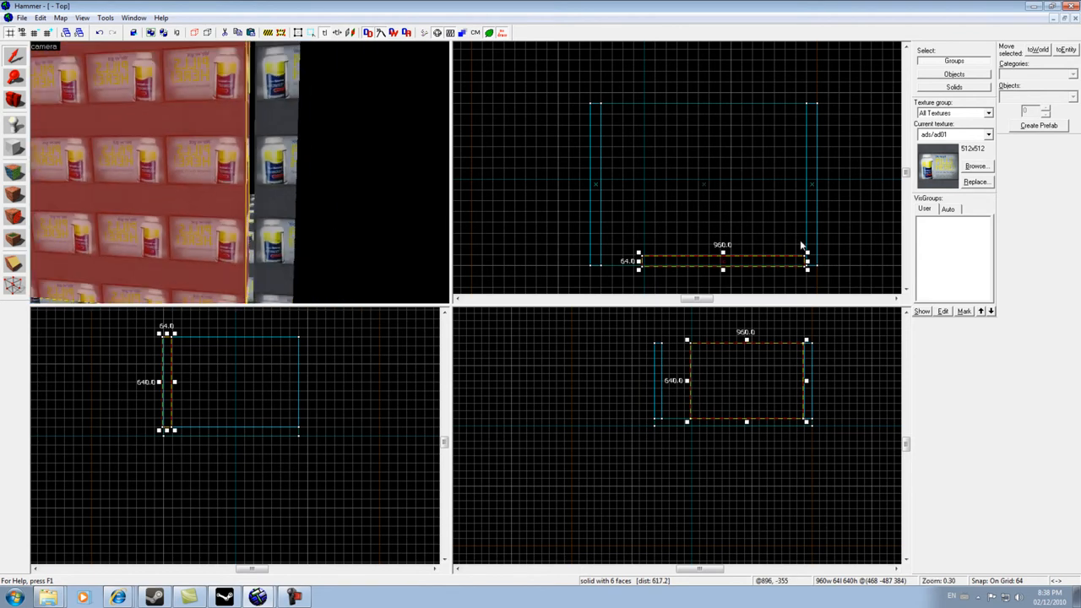
- Move the rotated wall onto the floor's near edge beside the side wall in the top view
scroll(811, 274, "up", 2)
scroll(807, 268, "up", 5)
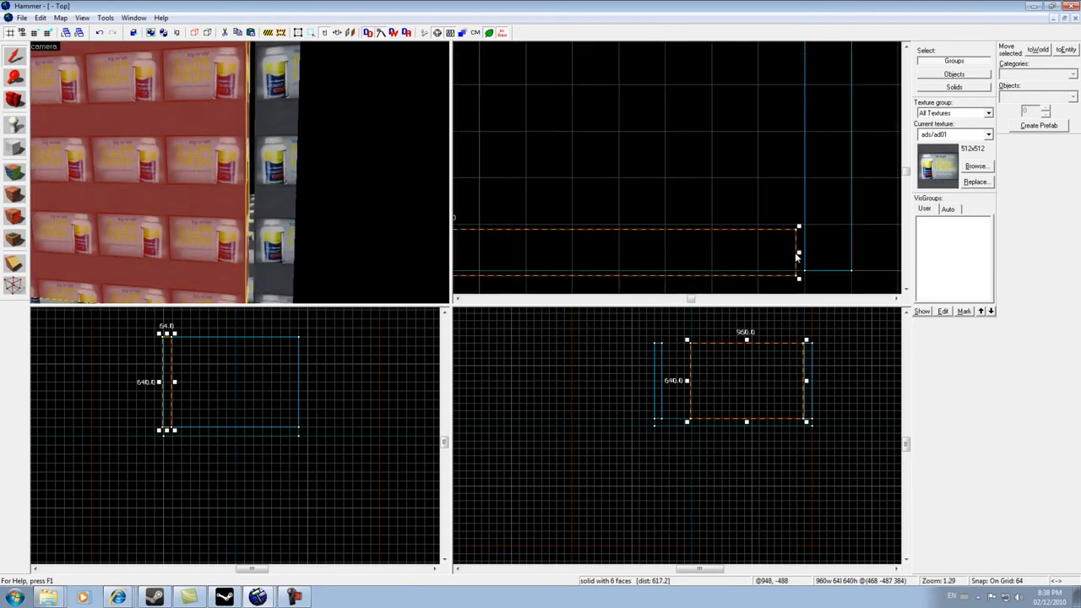
left_click_drag(767, 249, 775, 244)
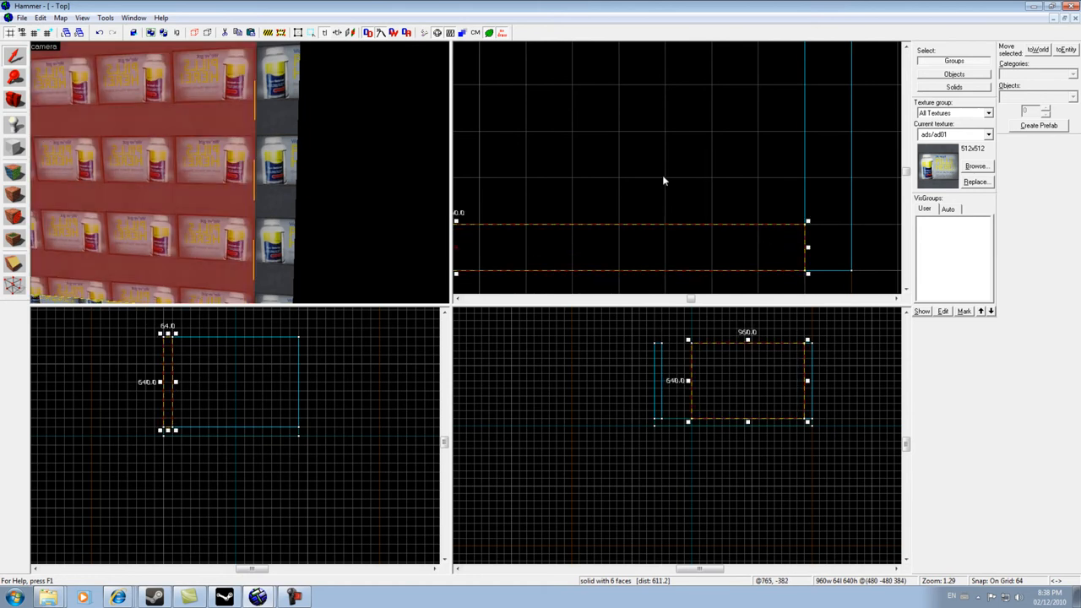
key("s")
key("a")
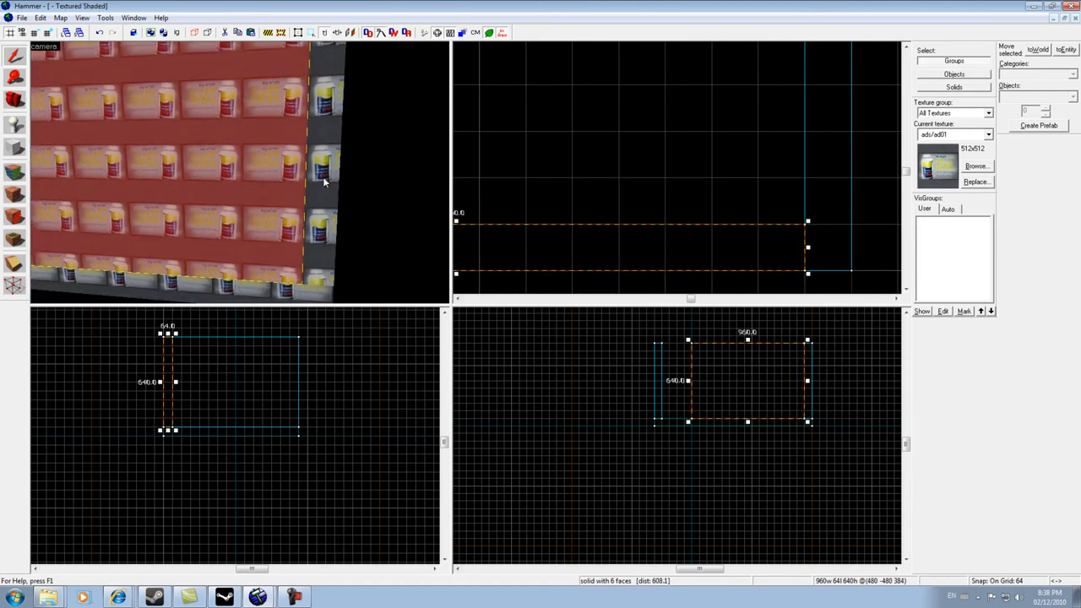
key("a")
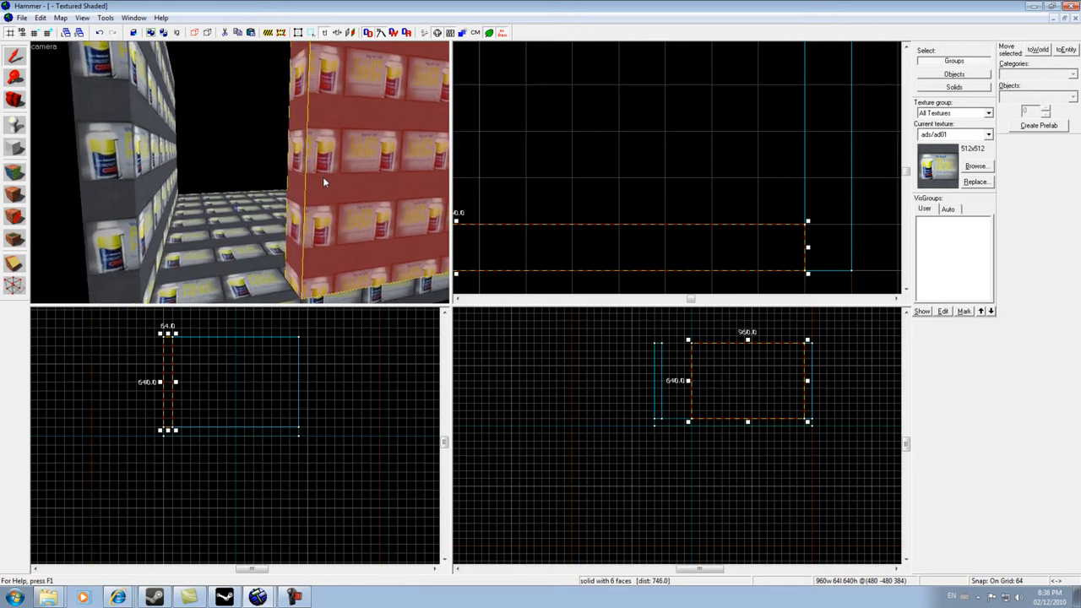
- Stretch the rotated wall's end to a length of 1216 units to span the floor
scroll(550, 212, "down", 5)
scroll(541, 212, "up", 4)
scroll(583, 217, "up", 2)
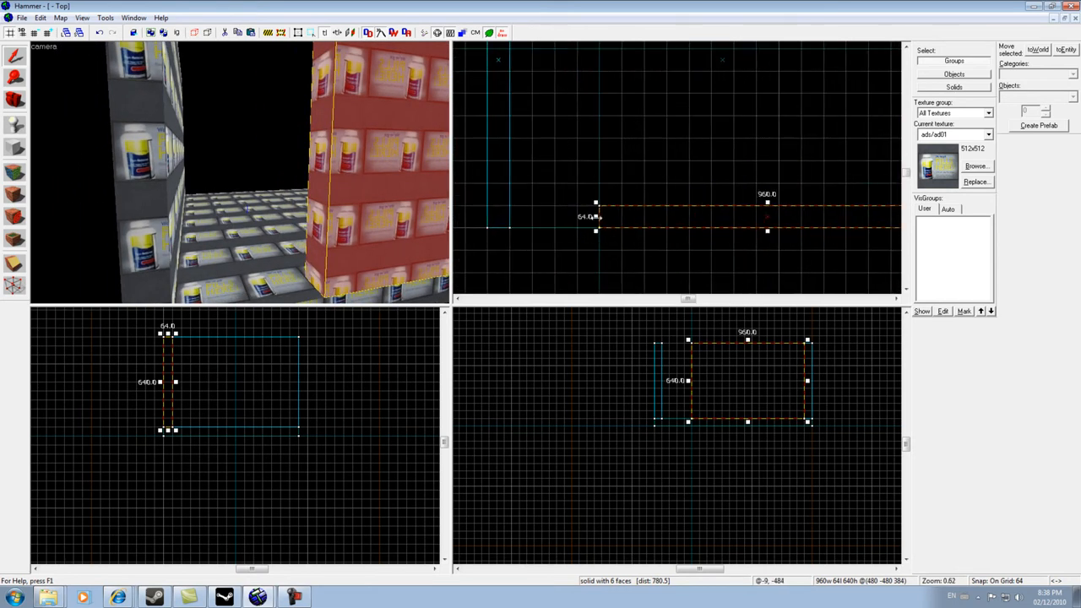
left_click(585, 217)
left_click_drag(583, 216, 506, 216)
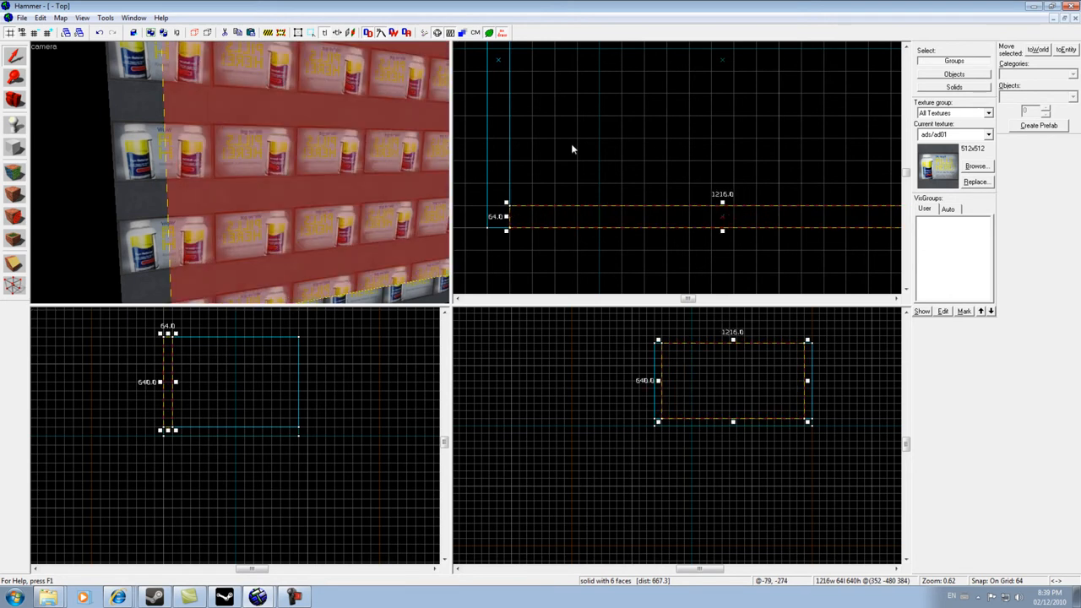
- Move the 1216-unit wall to the floor's far edge to close the room
scroll(376, 158, "down", 5)
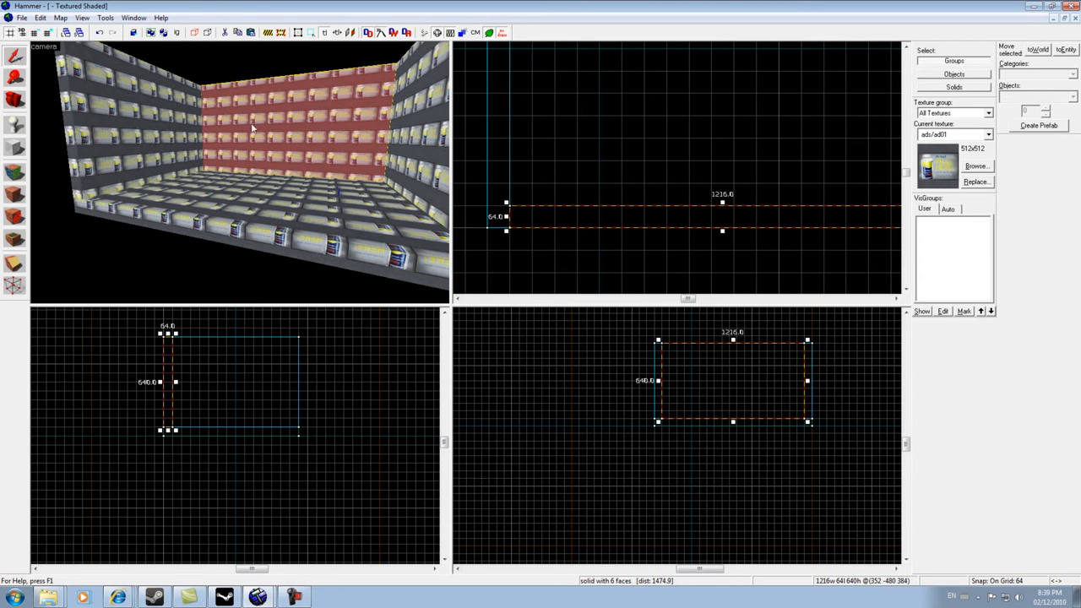
scroll(634, 140, "down", 6)
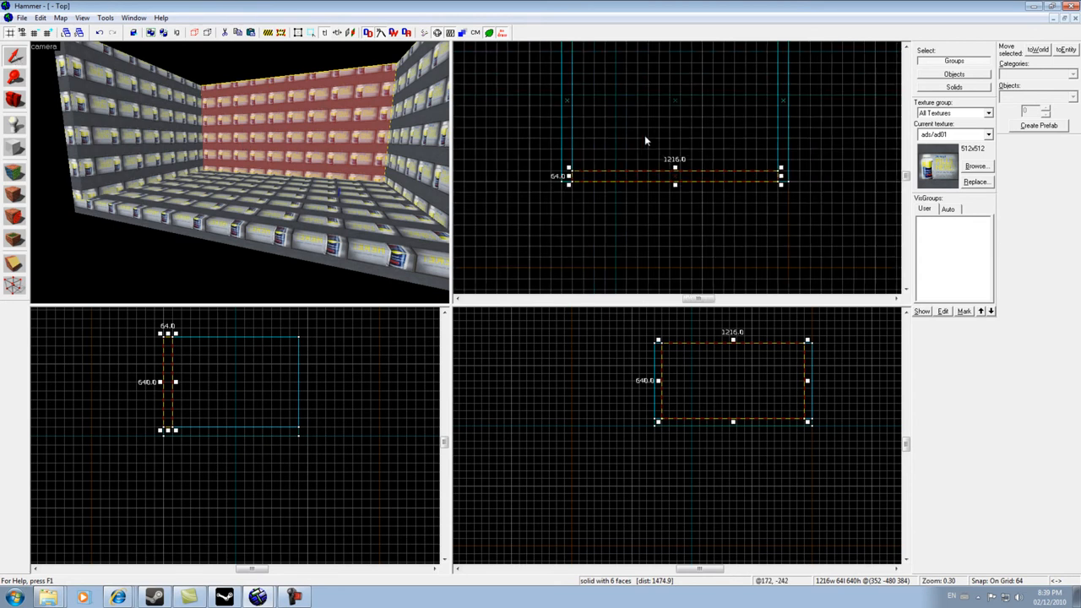
scroll(688, 79, "up", 5)
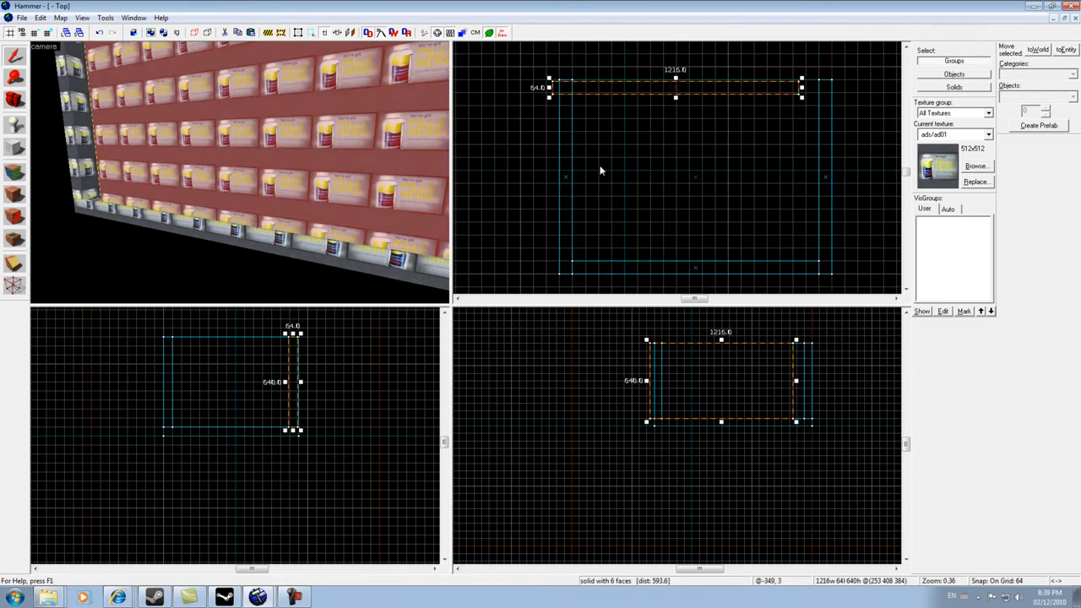
scroll(725, 96, "up", 2)
scroll(725, 96, "down", 1)
left_click_drag(725, 97, 750, 97)
- Orbit the camera inside the room to check the enclosing walls
key("Right")
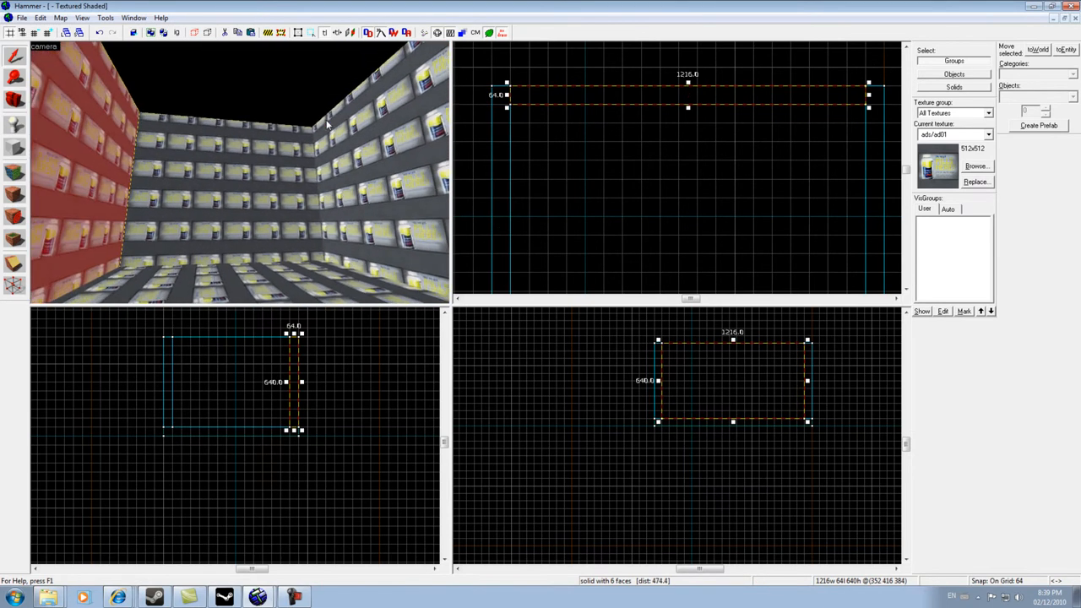
key("Left")
key("Left")
key("Left")
key("s")
key("Down")
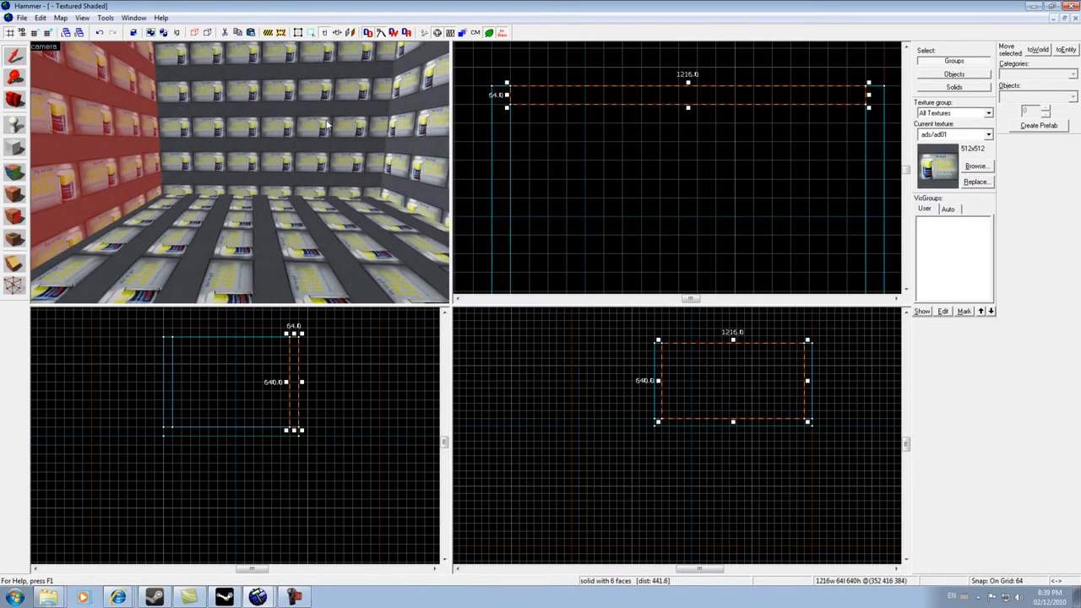
- Fly the camera around inside the room to inspect its walls, floor and ceiling
key("Up")
key("Up")
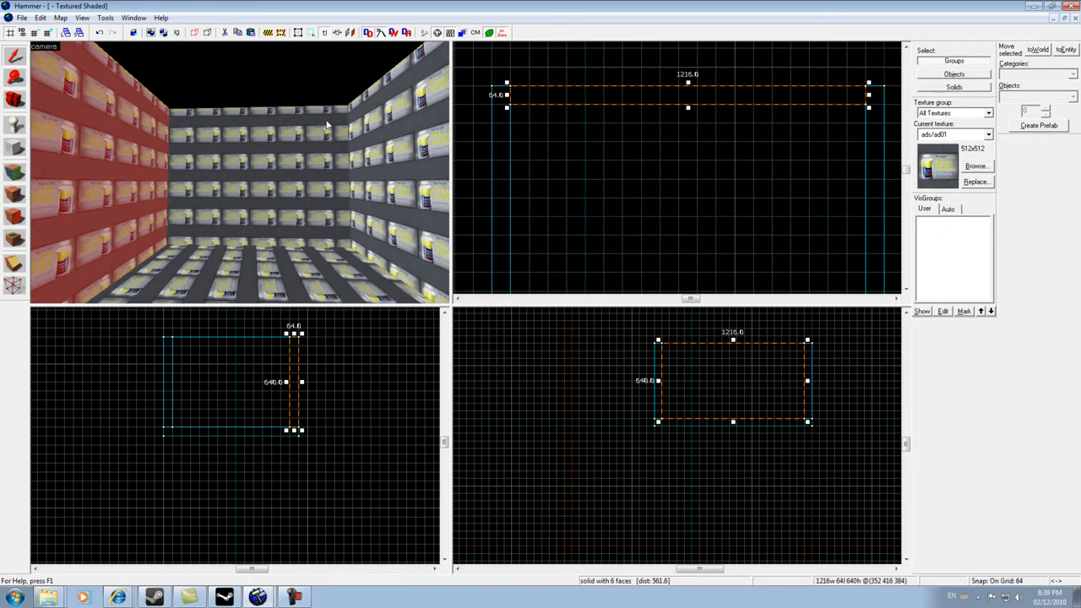
key("w")
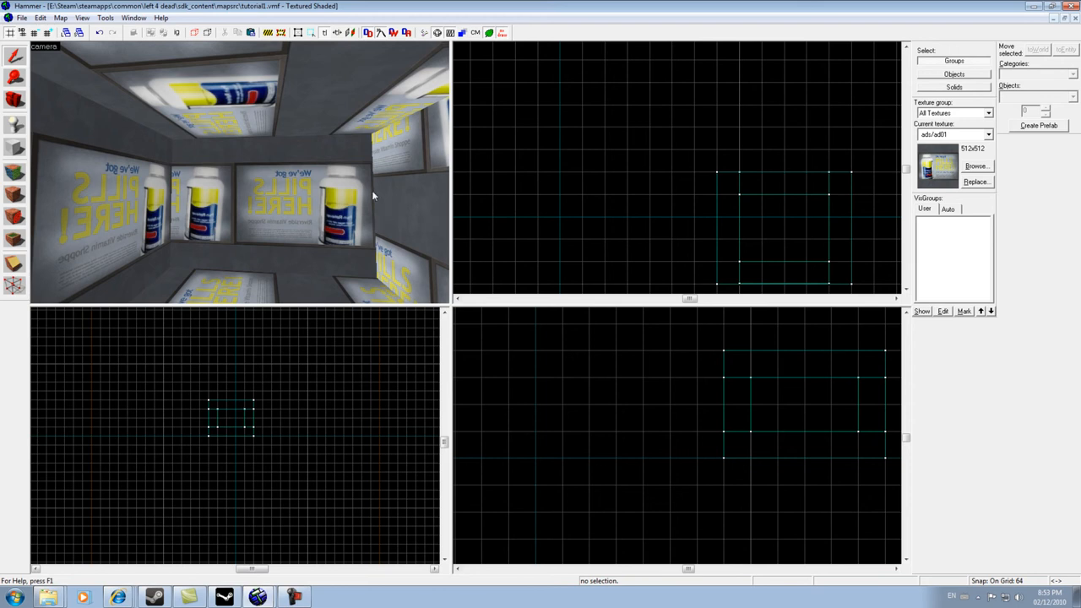
key("Up")
key("Down")
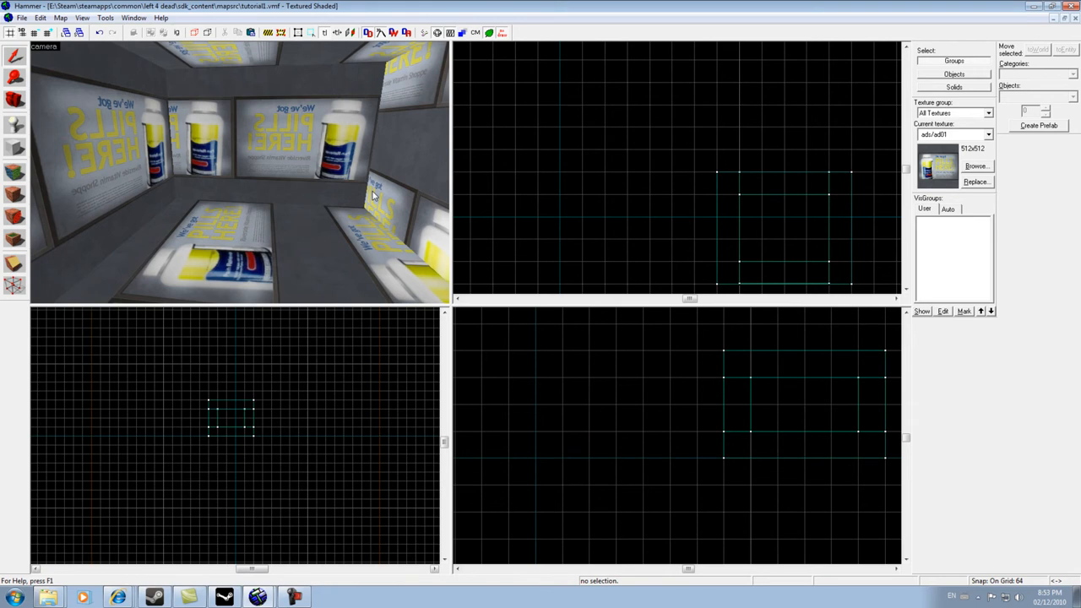
scroll(373, 195, "down", 3)
scroll(374, 195, "up", 6)
scroll(374, 195, "down", 6)
scroll(373, 195, "up", 3)
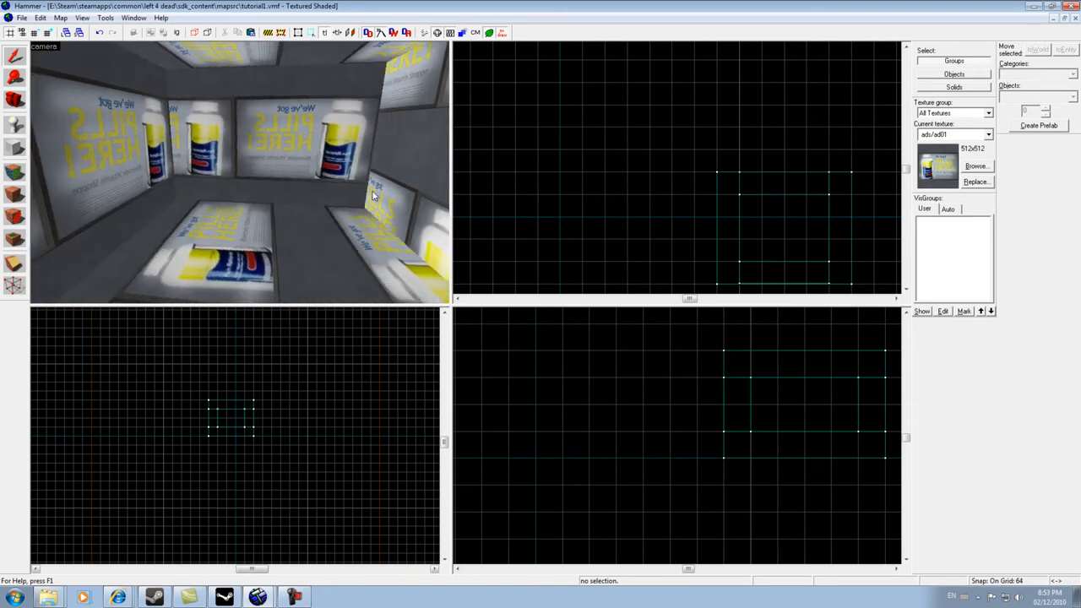
key("Up")
key("Down")
key("Right")
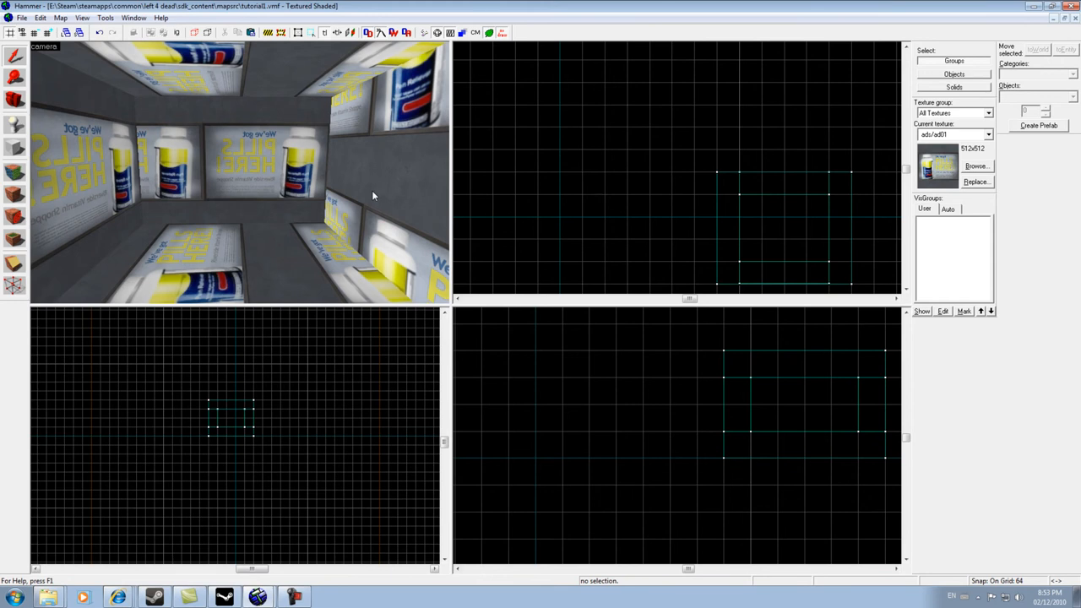
key("Left")
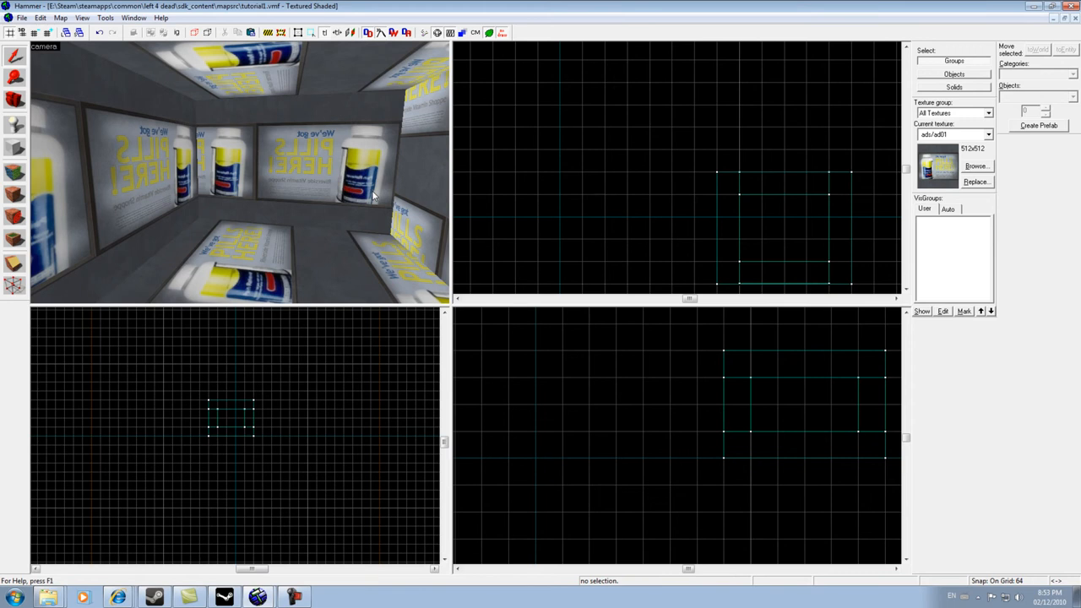
key("w")
key("Left")
key("s")
key("w")
key("Left")
key("Right")
key("Up")
key("Right")
key("Down")
key("s")
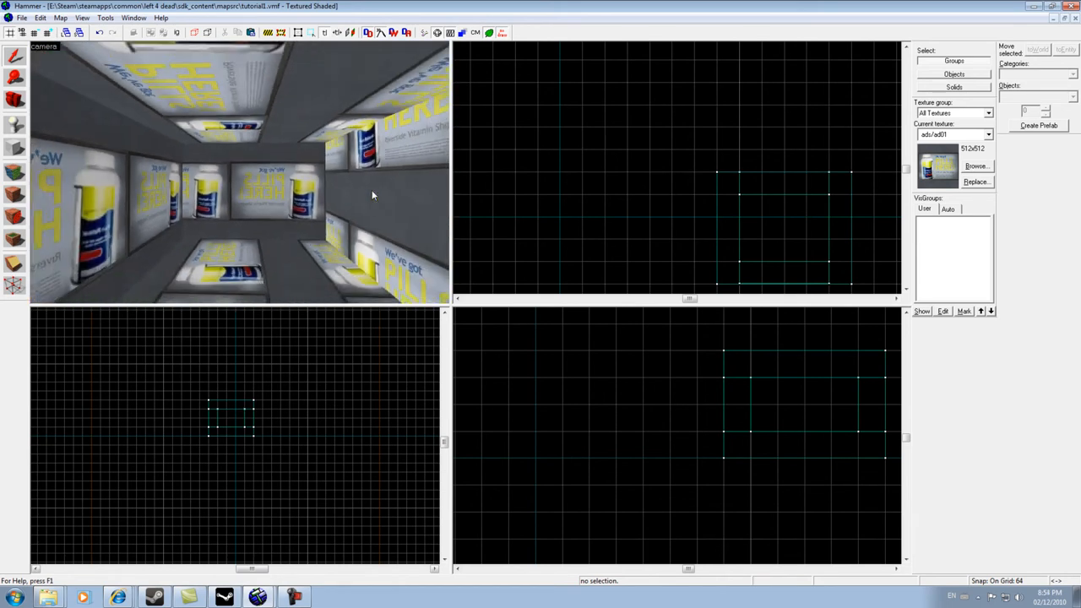
key("Down")
key("Left")
key("Right")
key("Up")
key("Down")
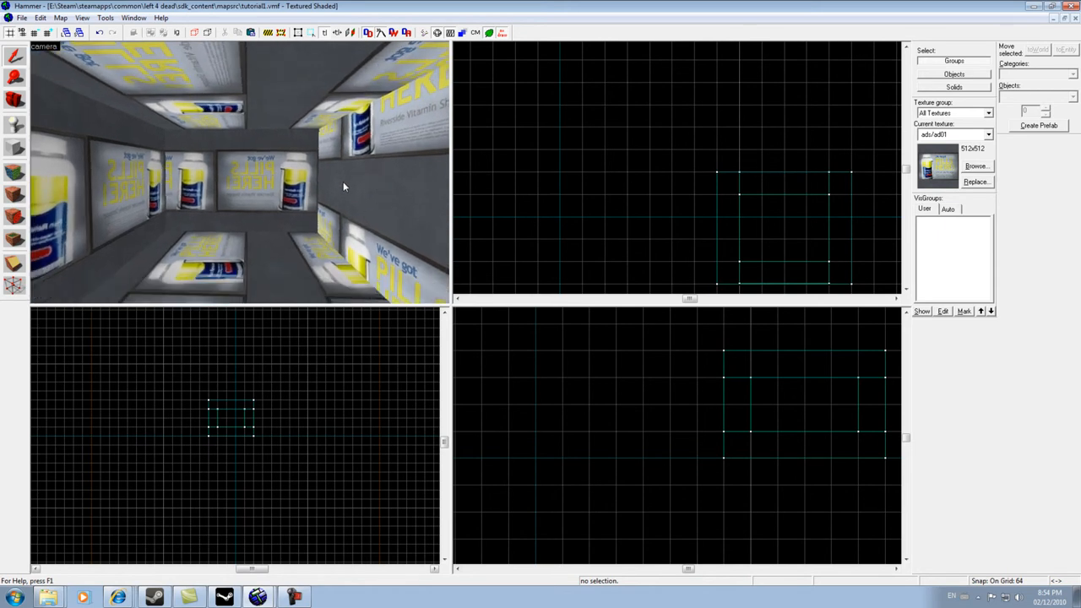
- Switch to texture application mode and pick the brick/brick_ext_06 texture by filtering the texture browser for brick
left_click(15, 174)
left_click_drag(484, 200, 391, 209)
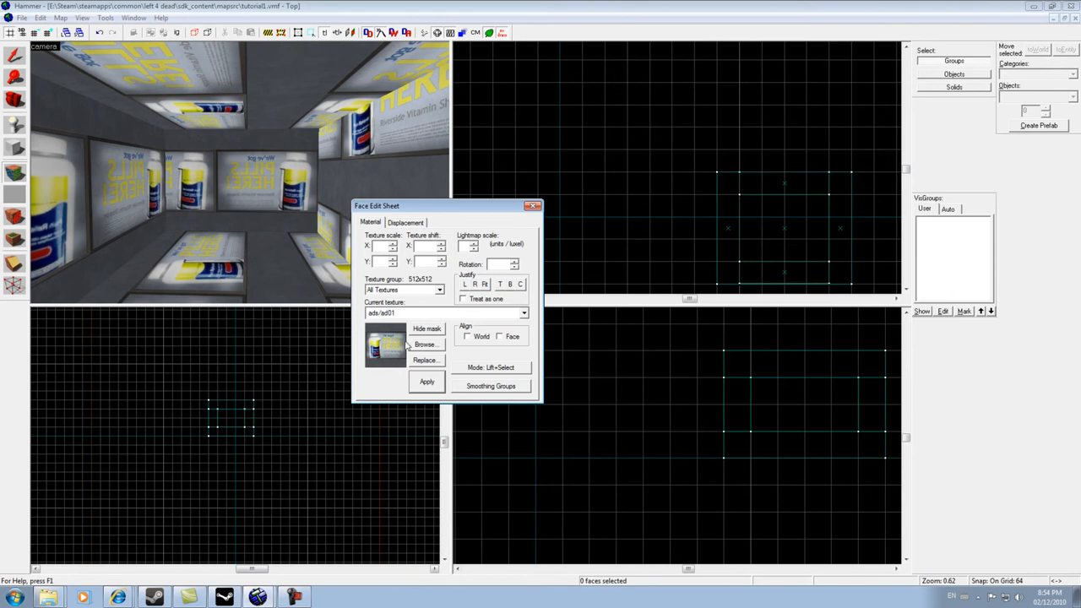
left_click(425, 345)
left_click_drag(374, 248, 343, 302)
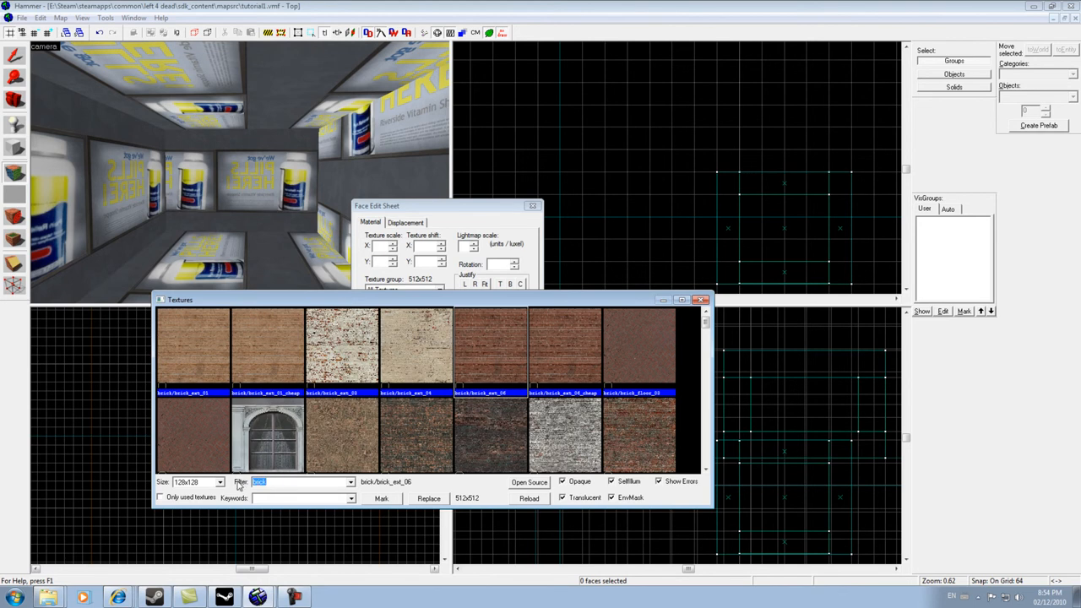
type("conc")
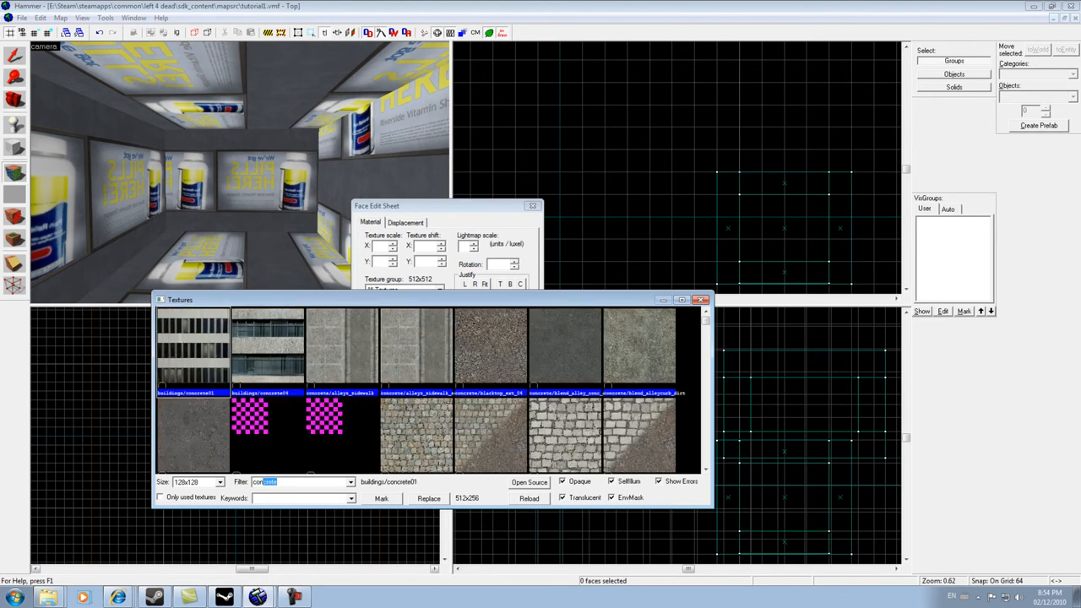
type("rete")
key("BackSpace")
key("BackSpace")
key("BackSpace")
key("BackSpace")
key("BackSpace")
key("BackSpace")
key("BackSpace")
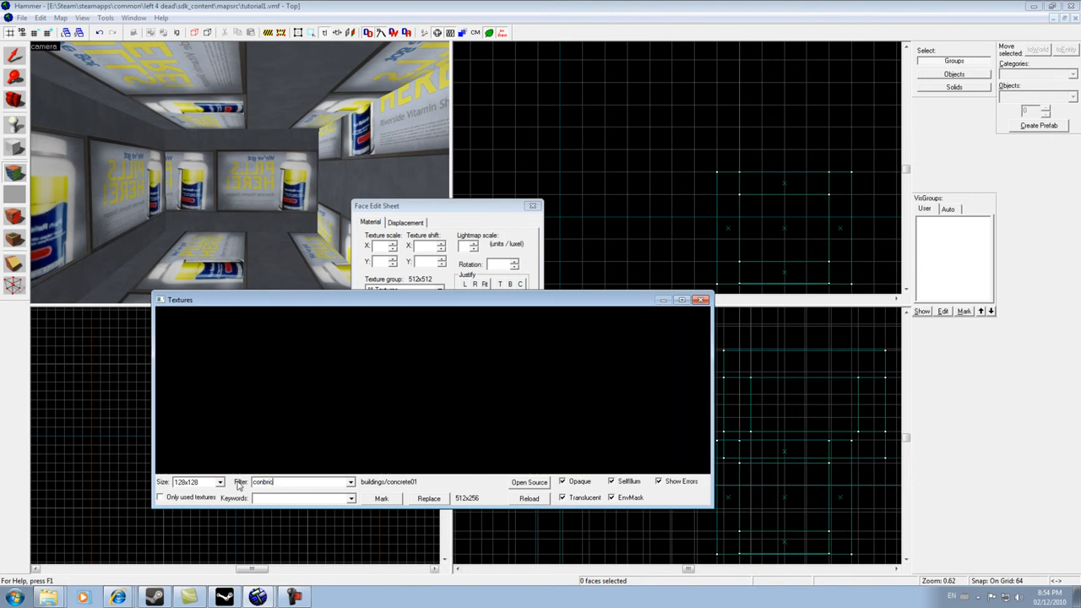
type("brick")
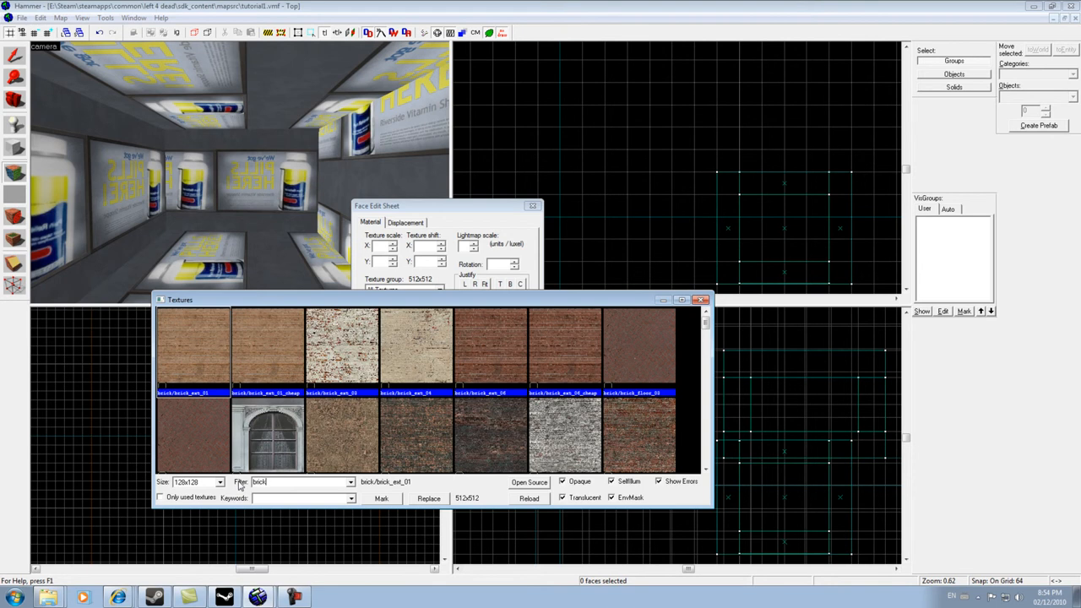
double_click(482, 344)
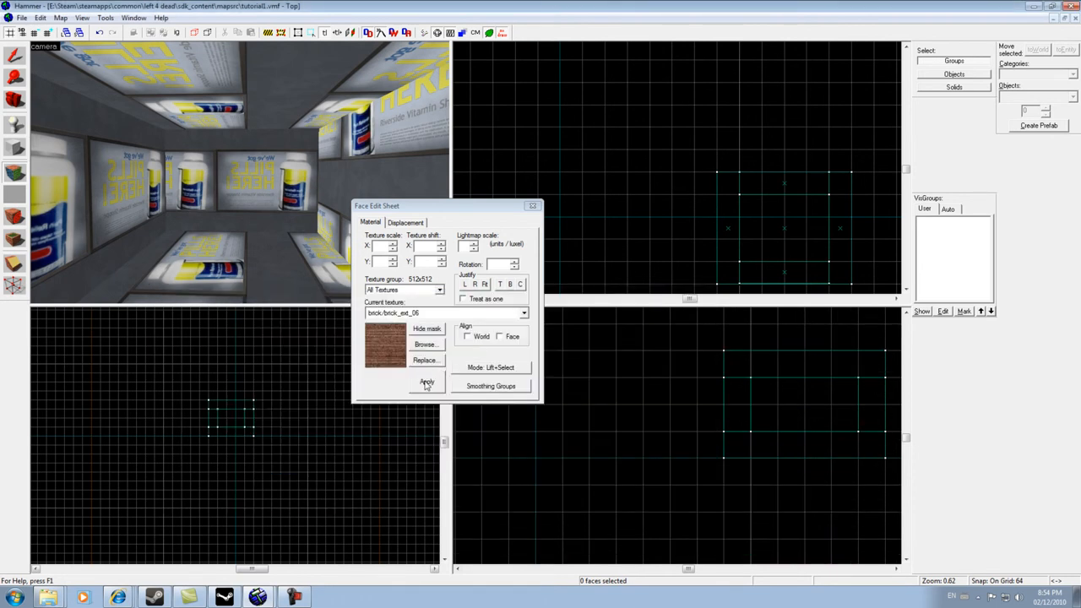
- Apply the brick/brick_ext_06 texture to the room's walls in the camera view
left_click_drag(409, 209, 504, 78)
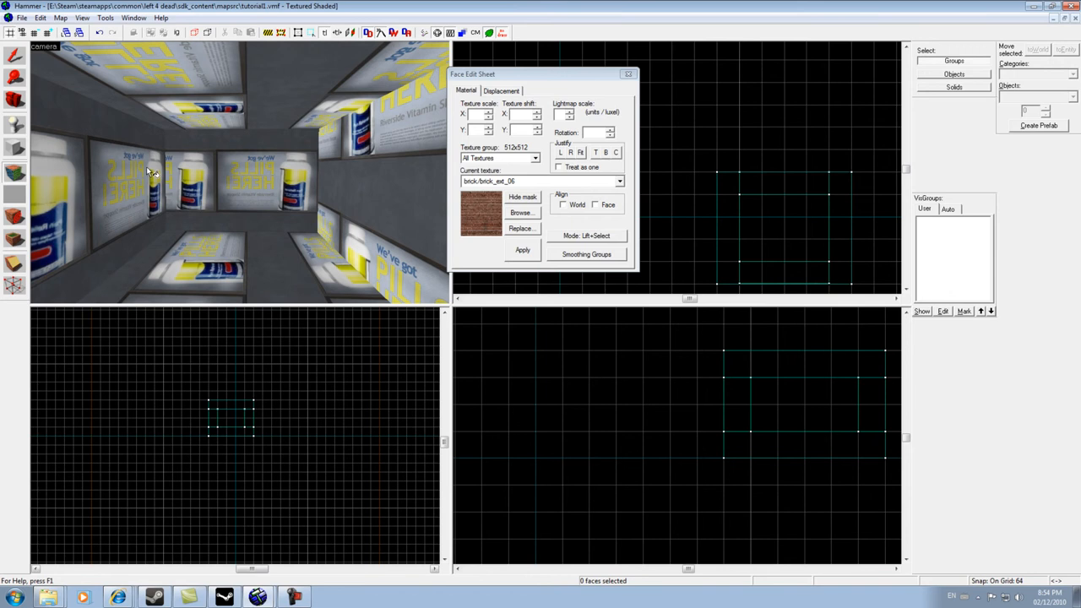
right_click(237, 179)
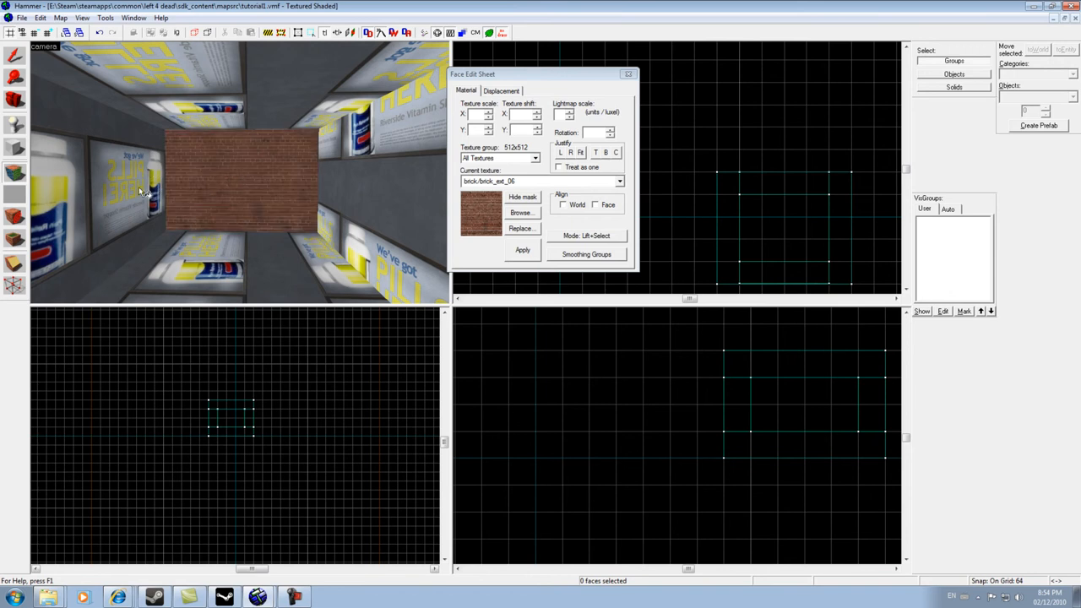
right_click(94, 189)
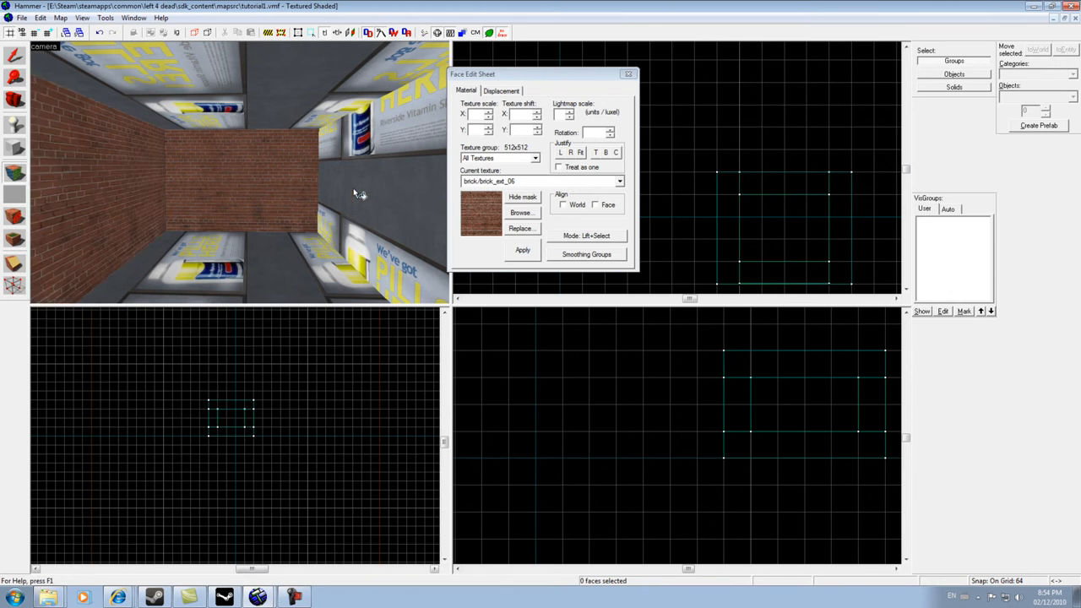
right_click(346, 189)
key("z")
key("Left")
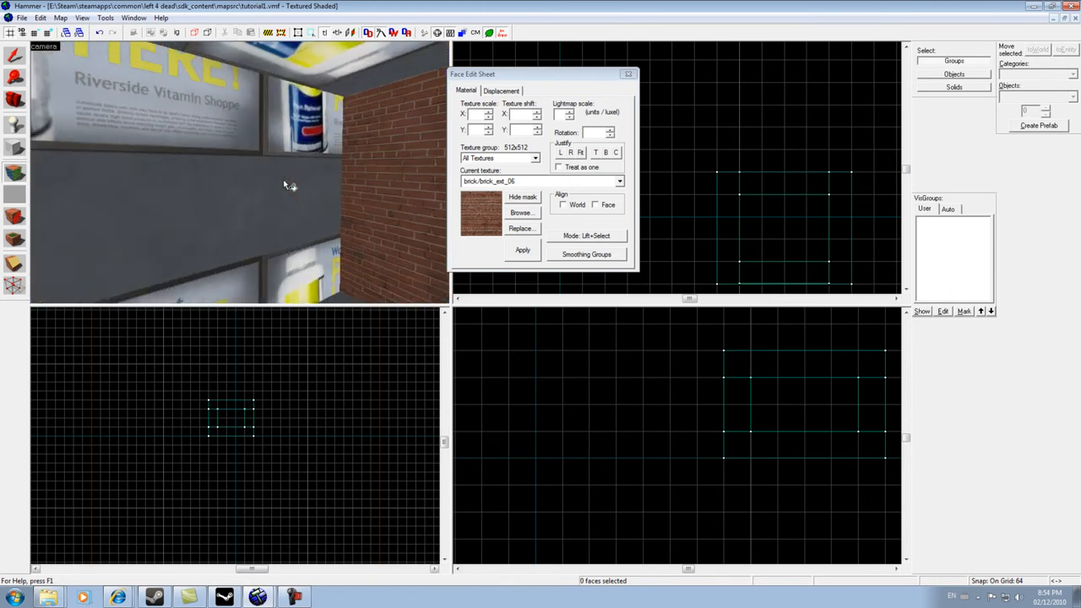
key("s")
key("s")
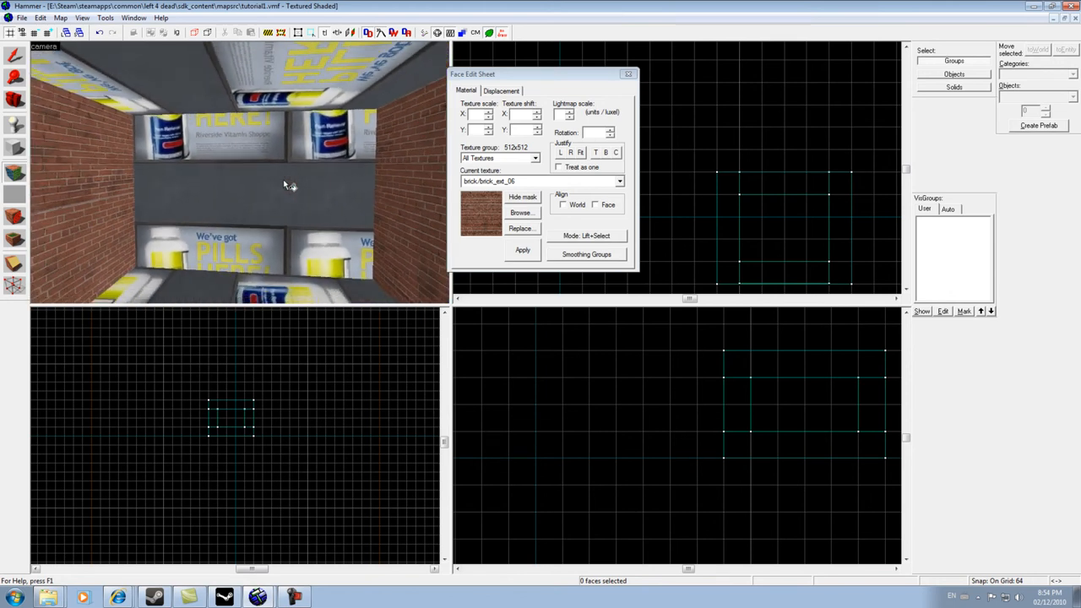
right_click(284, 180)
- Walk the camera around the room to check the brick-textured walls
key("Left")
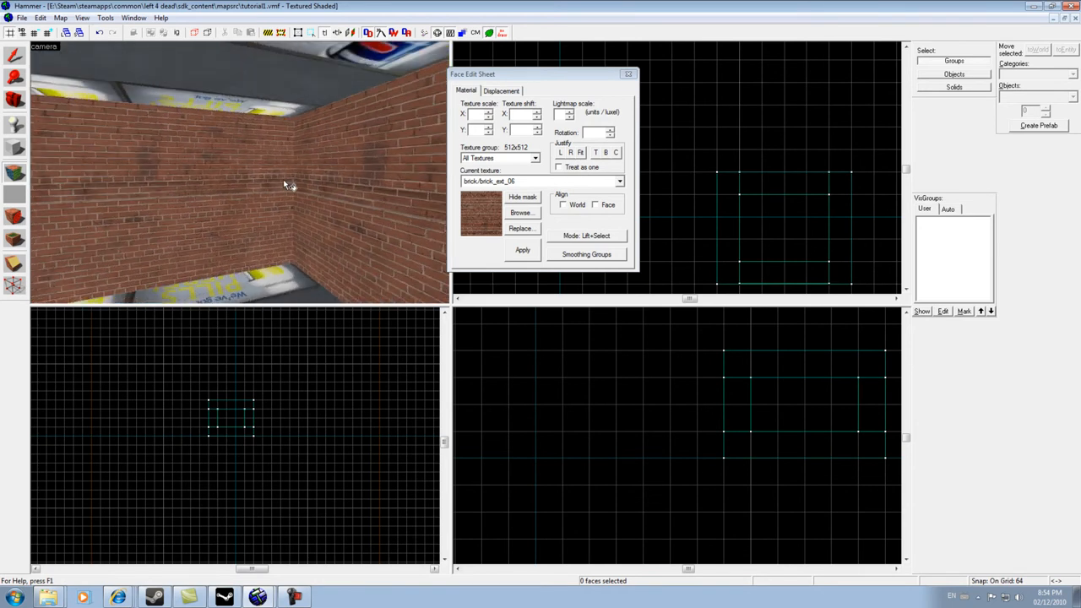
key("Left")
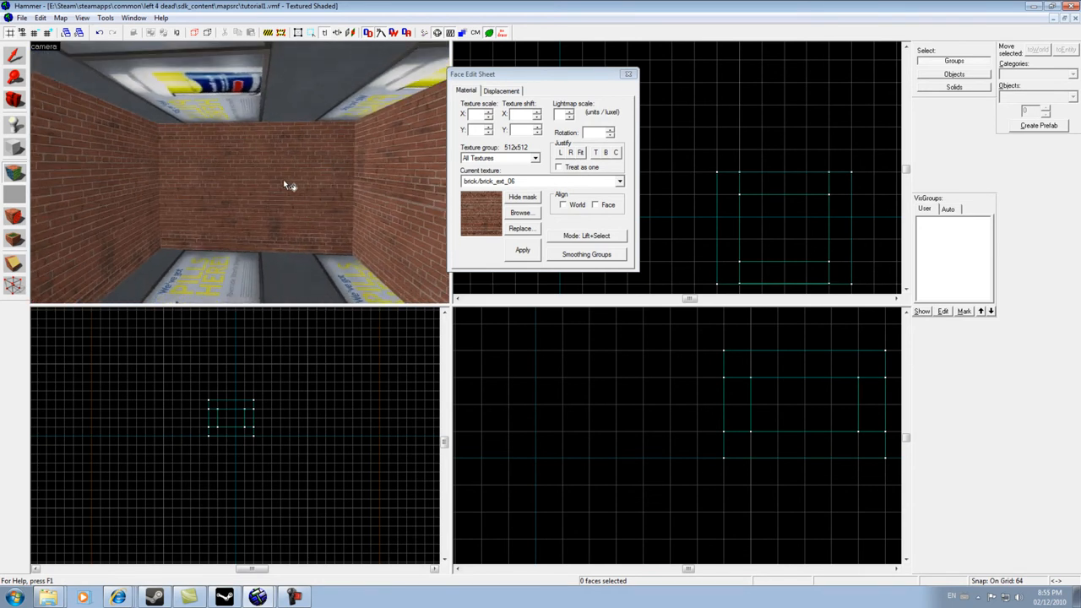
key("w")
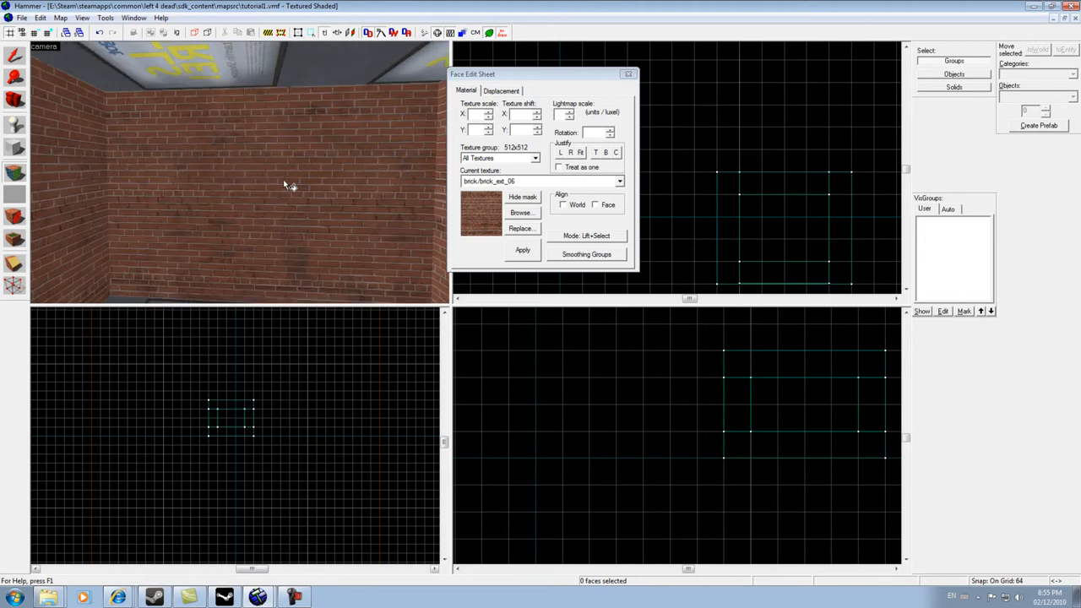
key("s")
key("w")
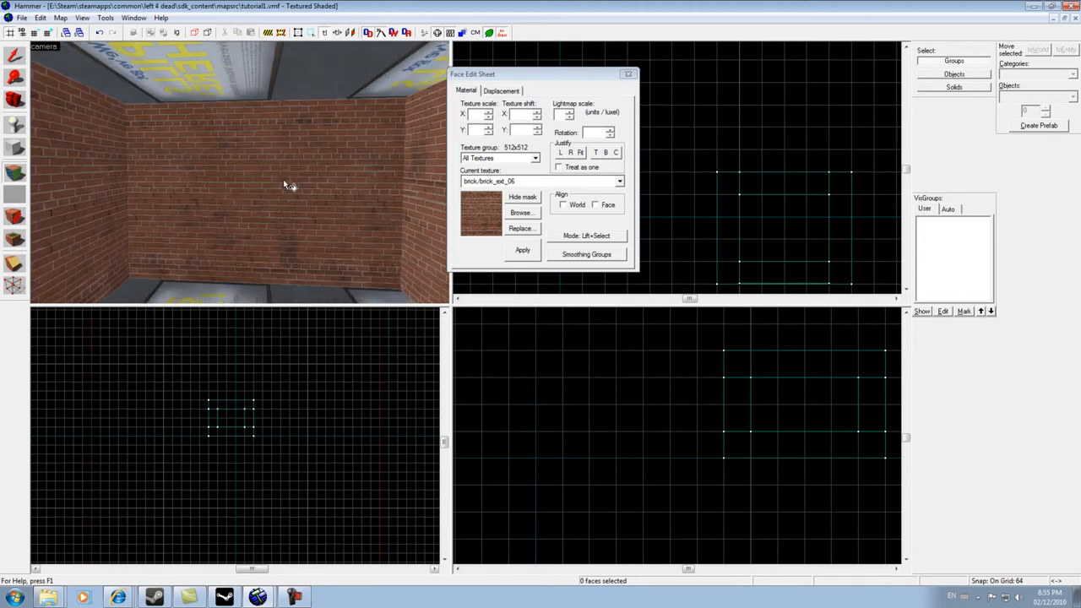
key("Left")
key("Left")
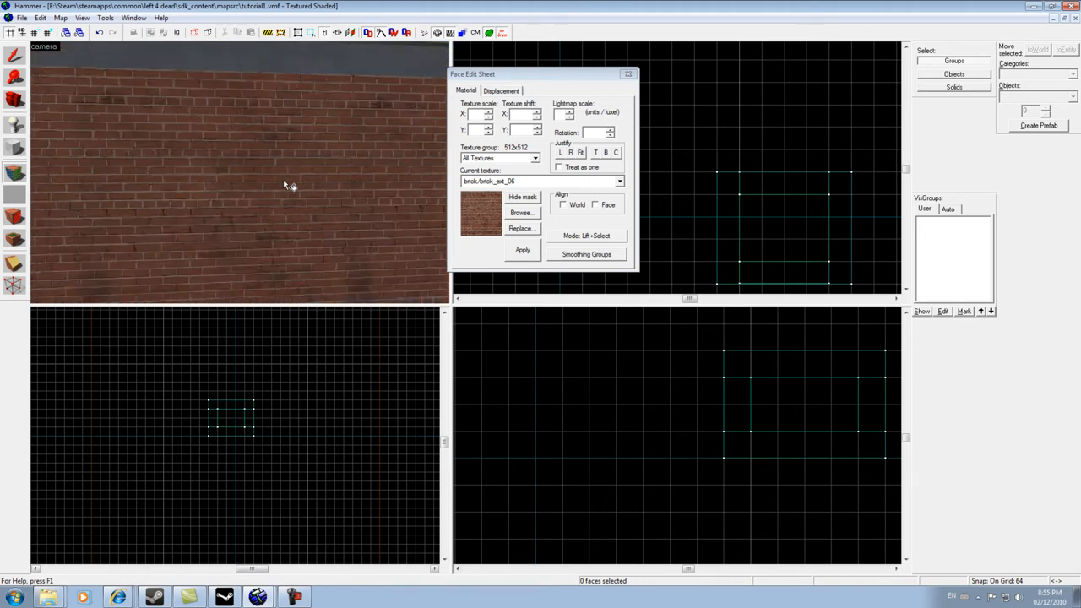
key("w")
key("Right")
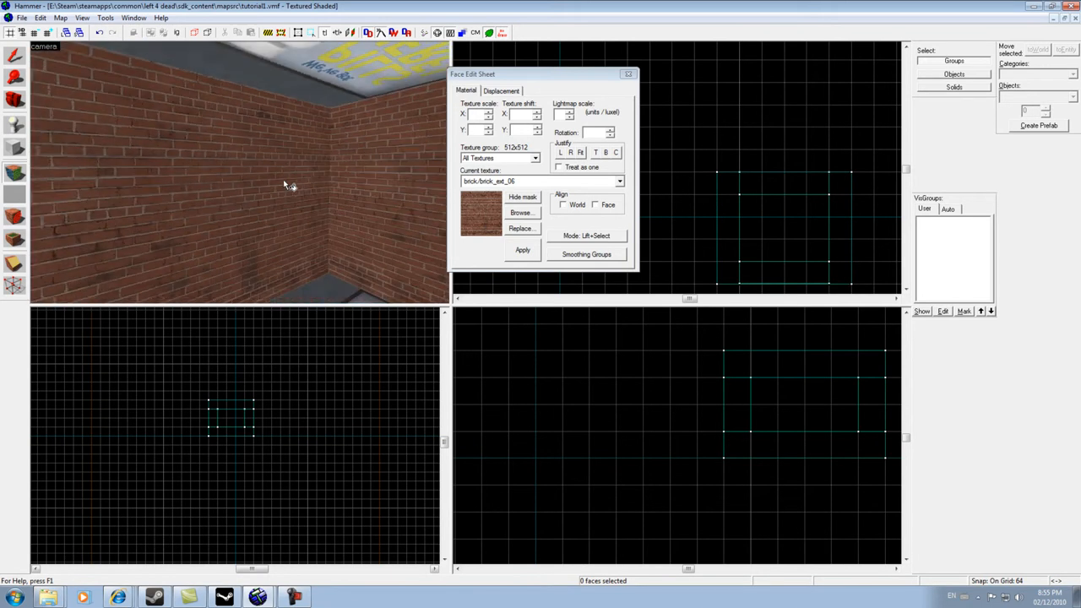
key("s")
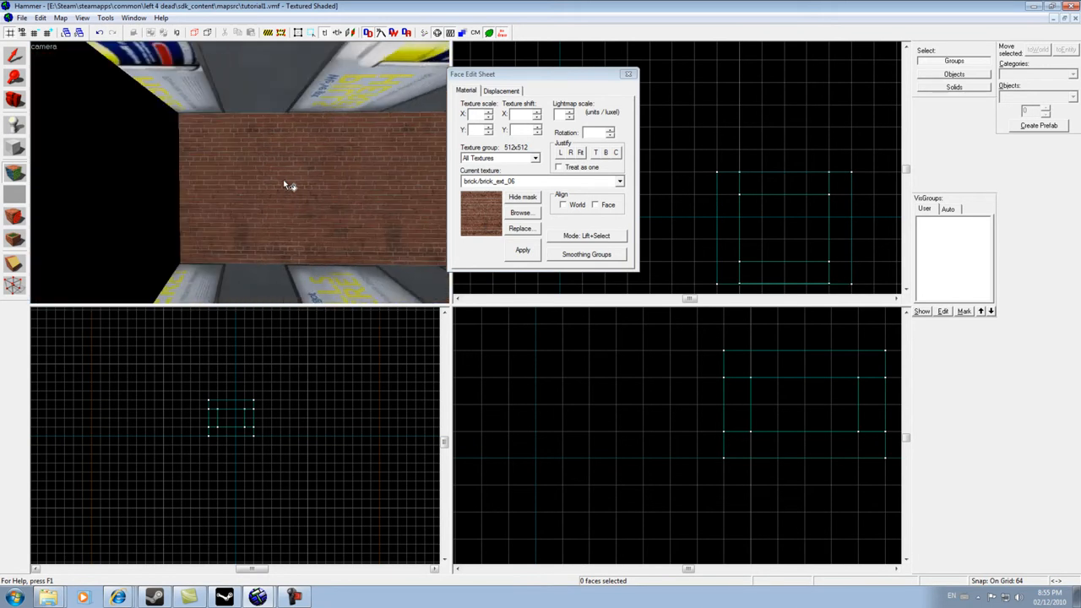
key("Right")
key("Right")
key("Left")
key("w")
key("w")
key("Right")
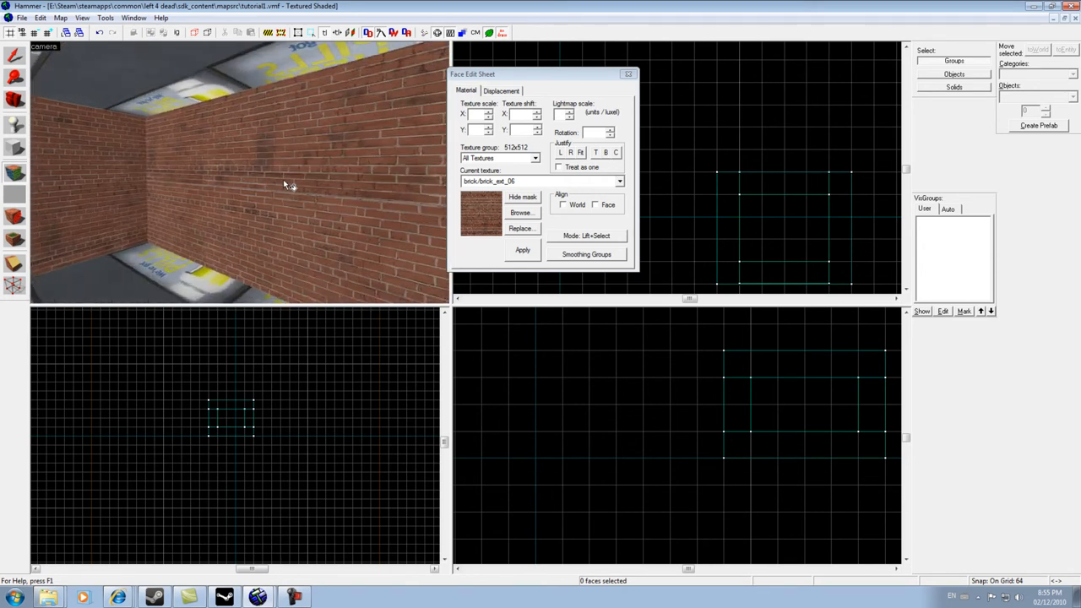
key("Left")
key("Left")
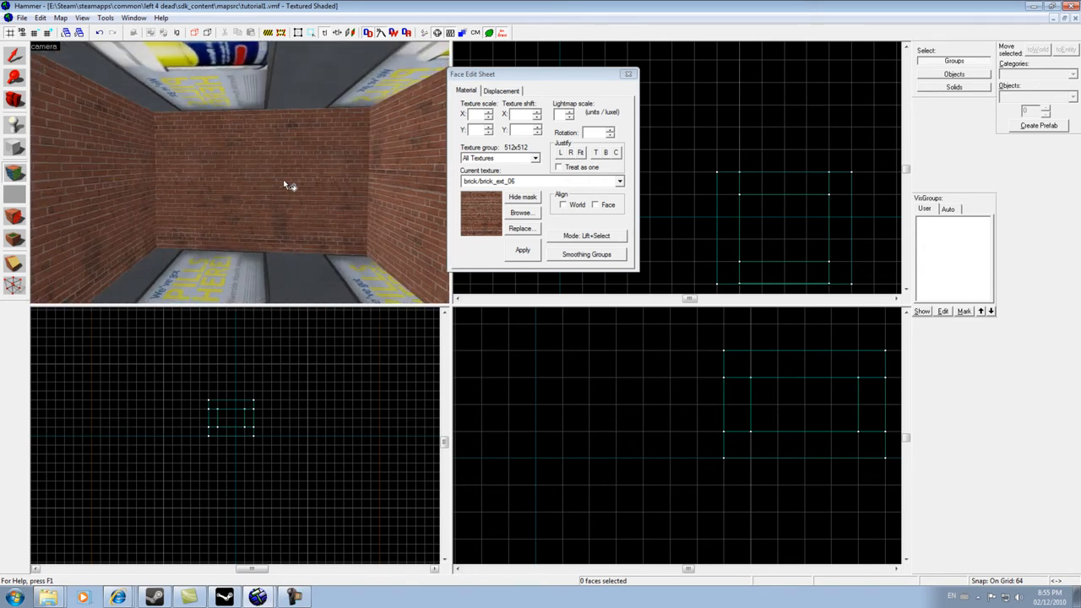
- Pick concrete/blend_blacktop_01_wet by filtering for conc and apply it to the floor and ceiling
left_click(517, 214)
type("concrete")
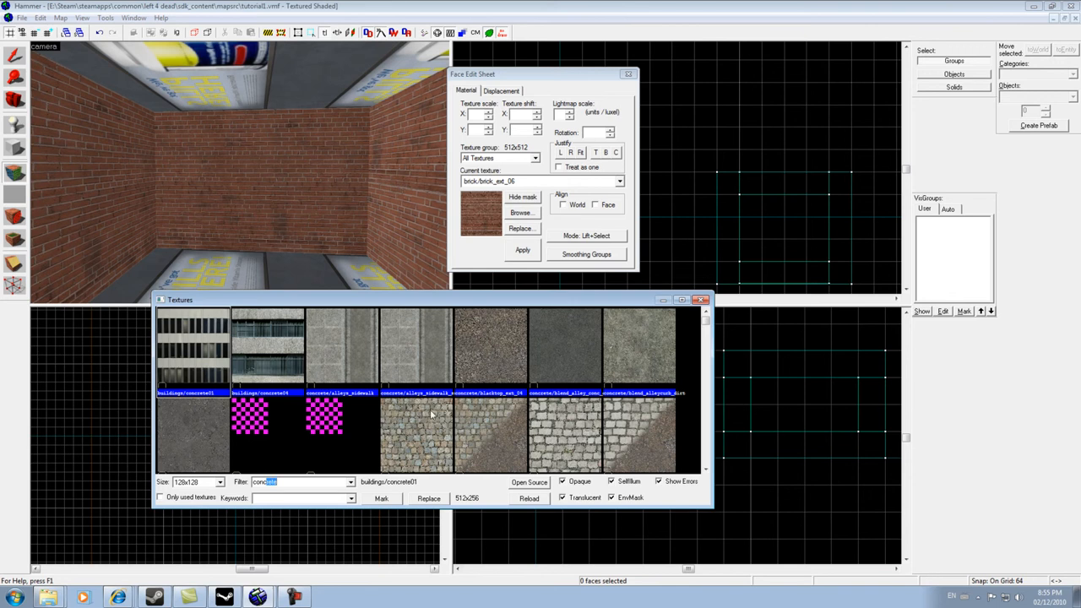
double_click(189, 433)
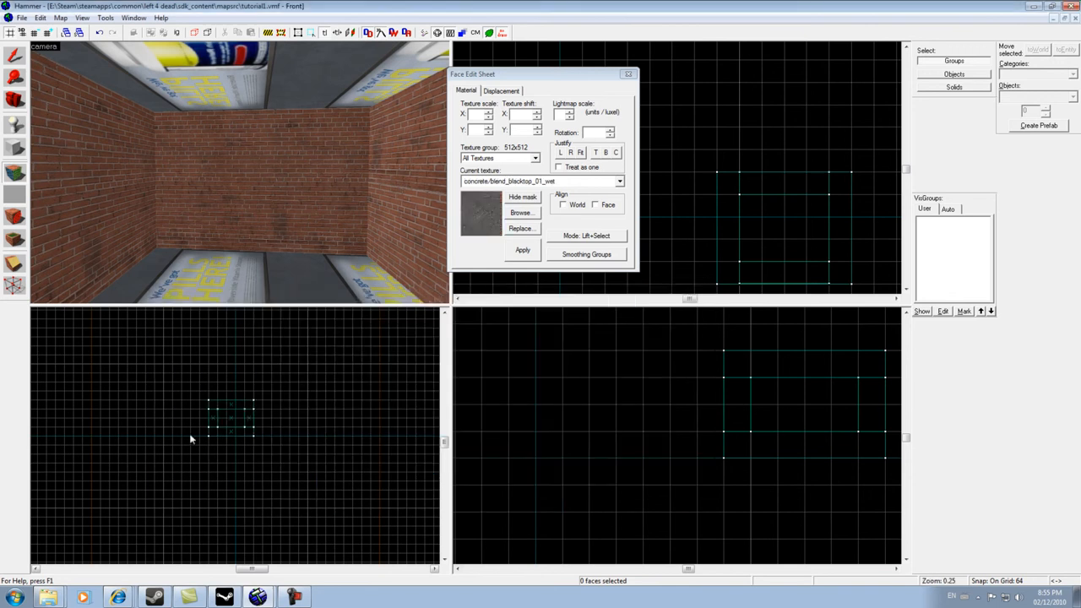
right_click(270, 281)
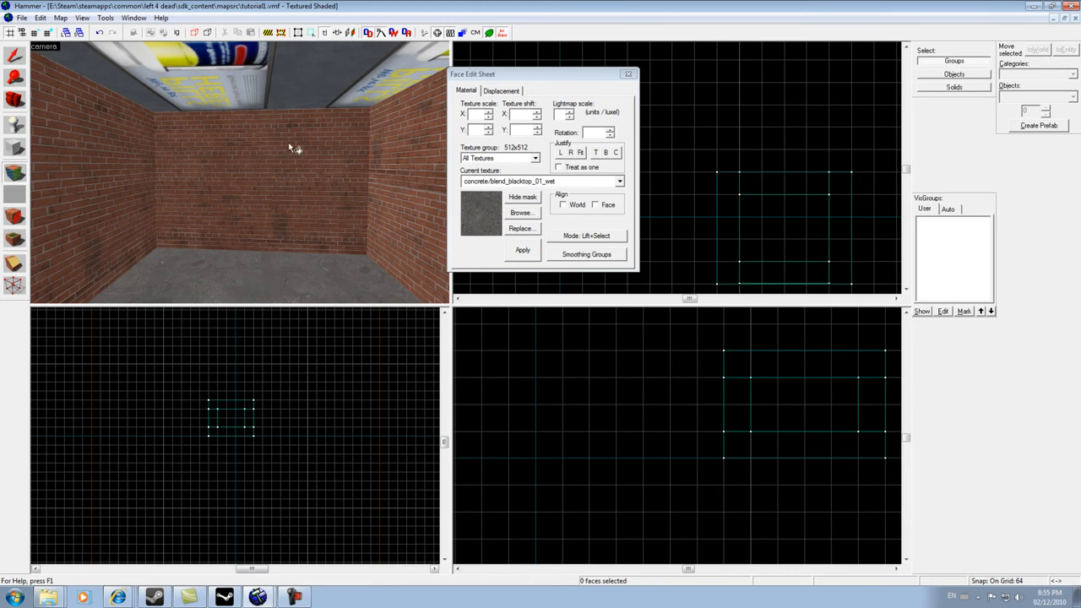
right_click(285, 69)
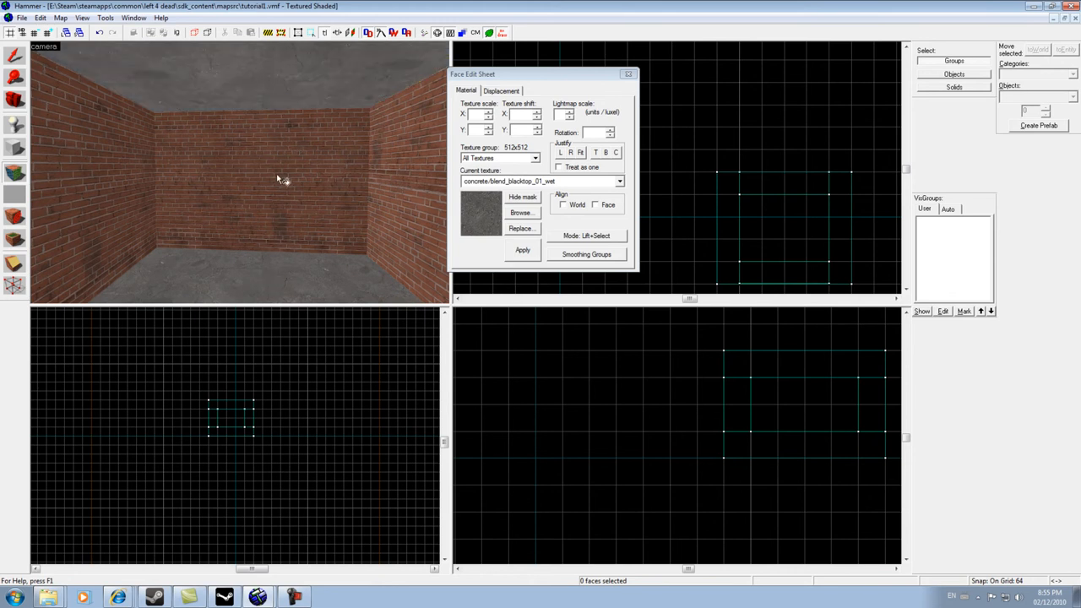
- Select the ceiling face and apply the concrete texture to two wall faces in the camera view
key("z")
key("w")
key("s")
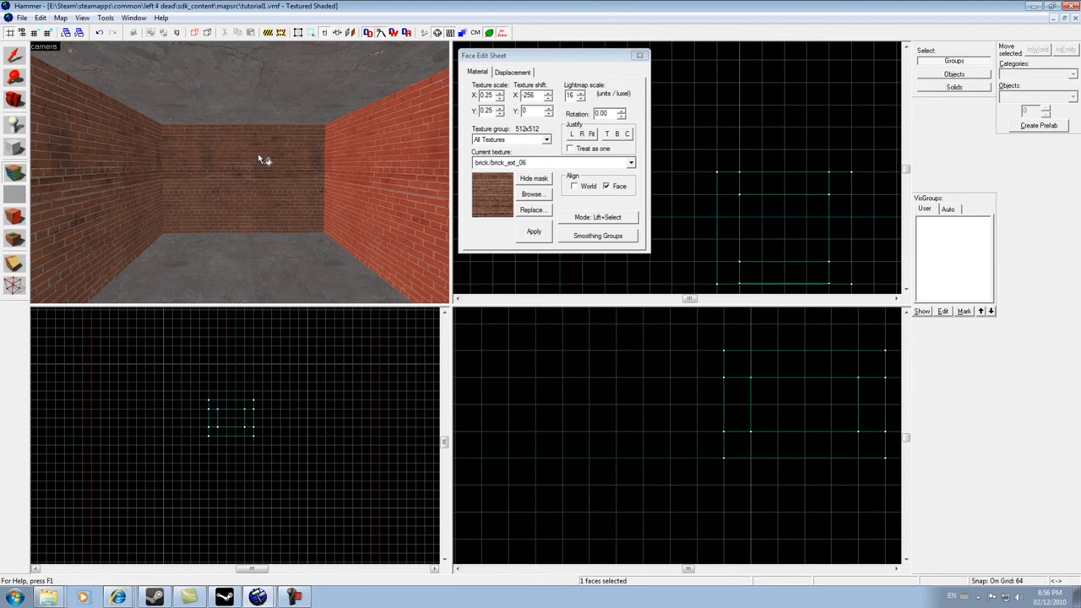
left_click(274, 89)
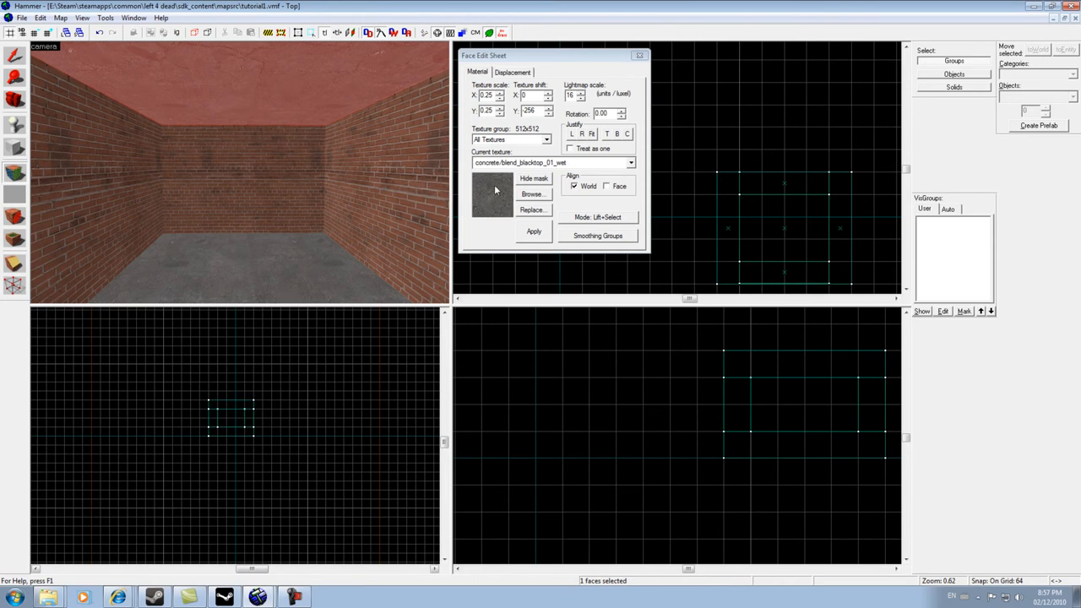
right_click(76, 179)
right_click(228, 174)
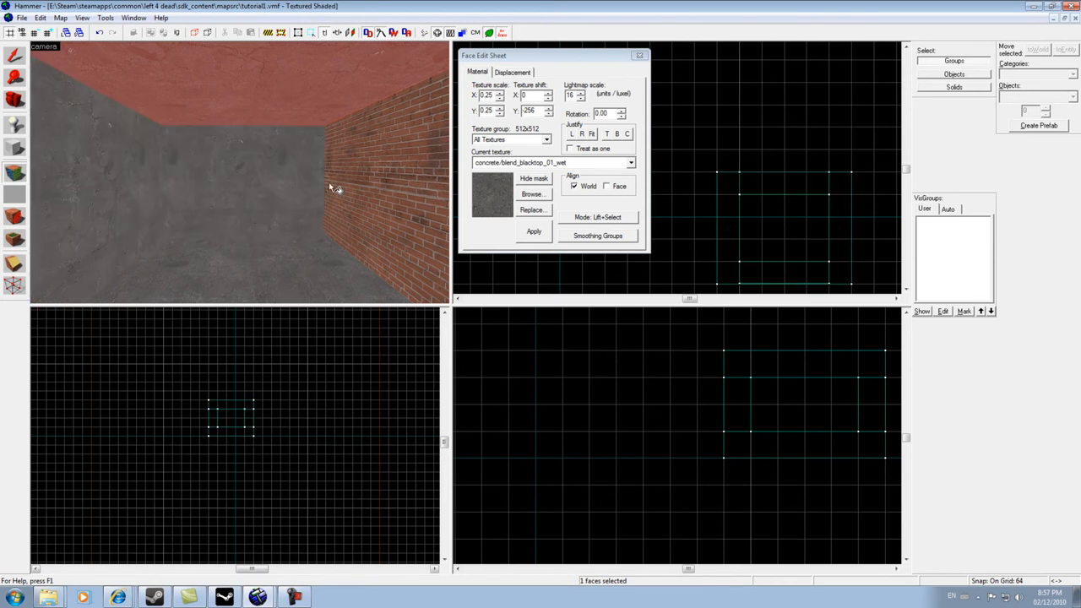
- Pick up the brick/brick_ext_06 texture from a wall and reapply it to the two concrete-covered walls
left_click(384, 178)
right_click(266, 177)
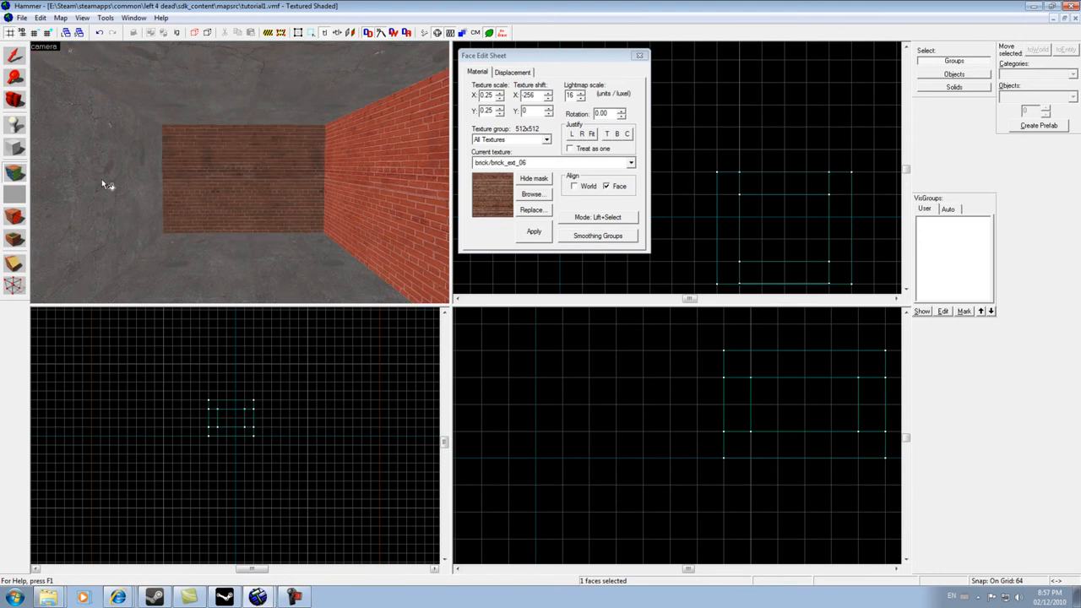
right_click(127, 183)
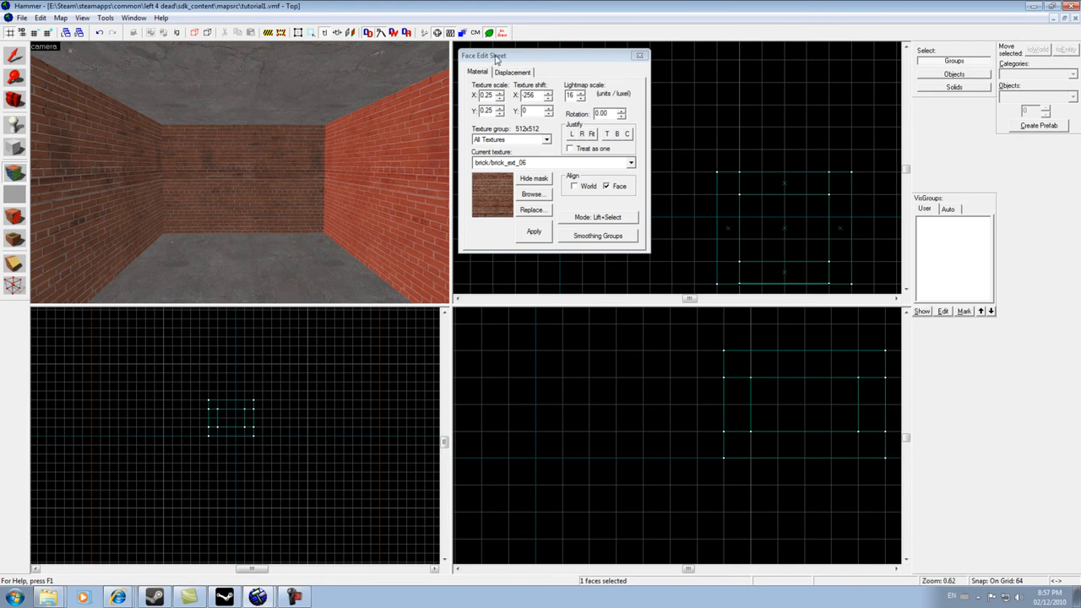
- Select the back wall face and set its vertical texture shift to 90
left_click_drag(497, 59, 373, 136)
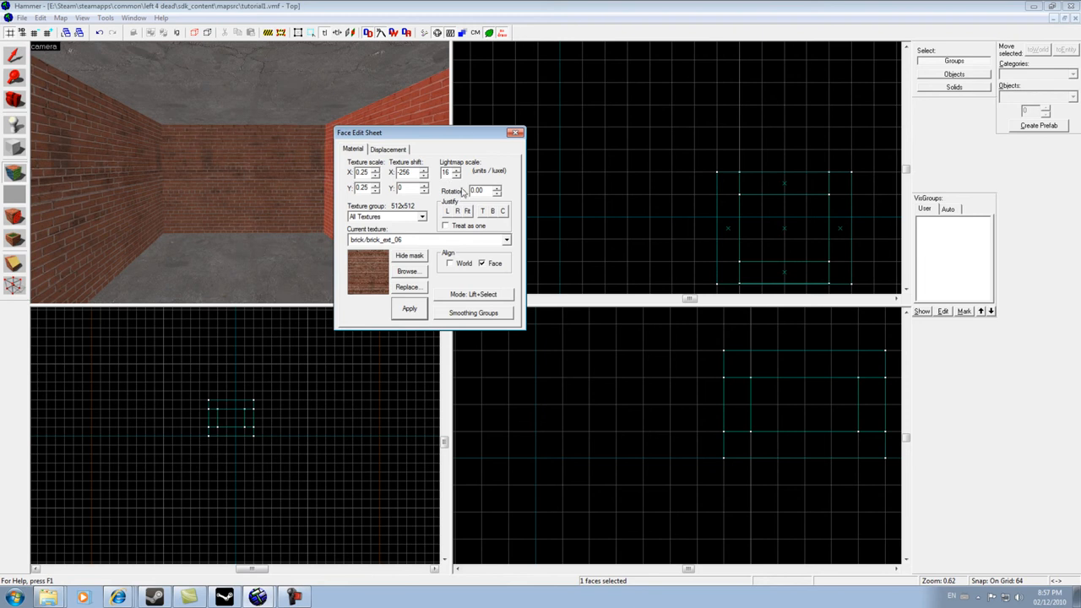
left_click_drag(364, 136, 483, 151)
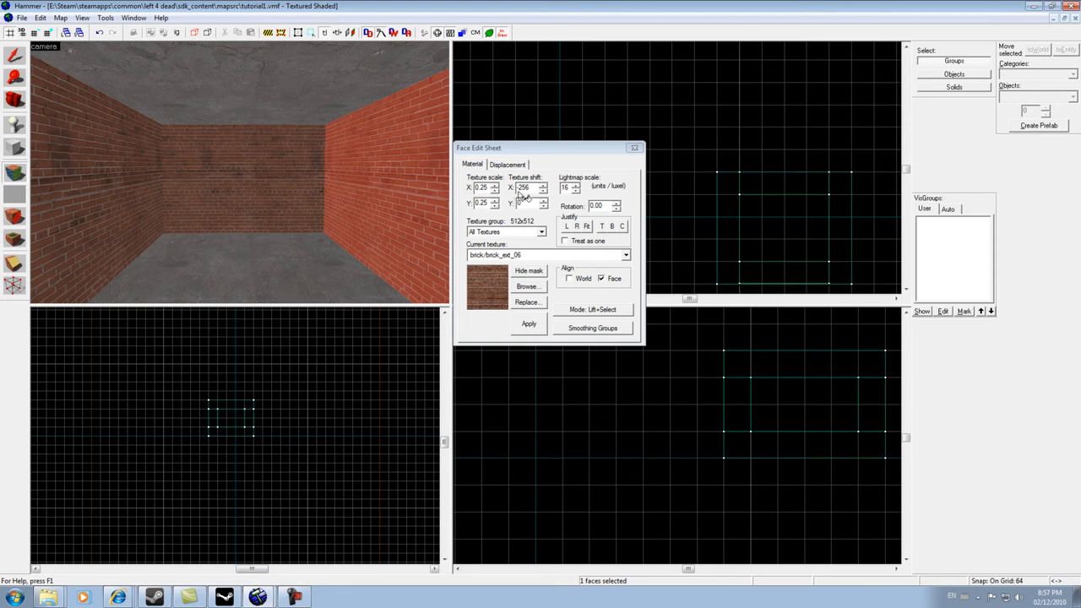
key("z")
key("w")
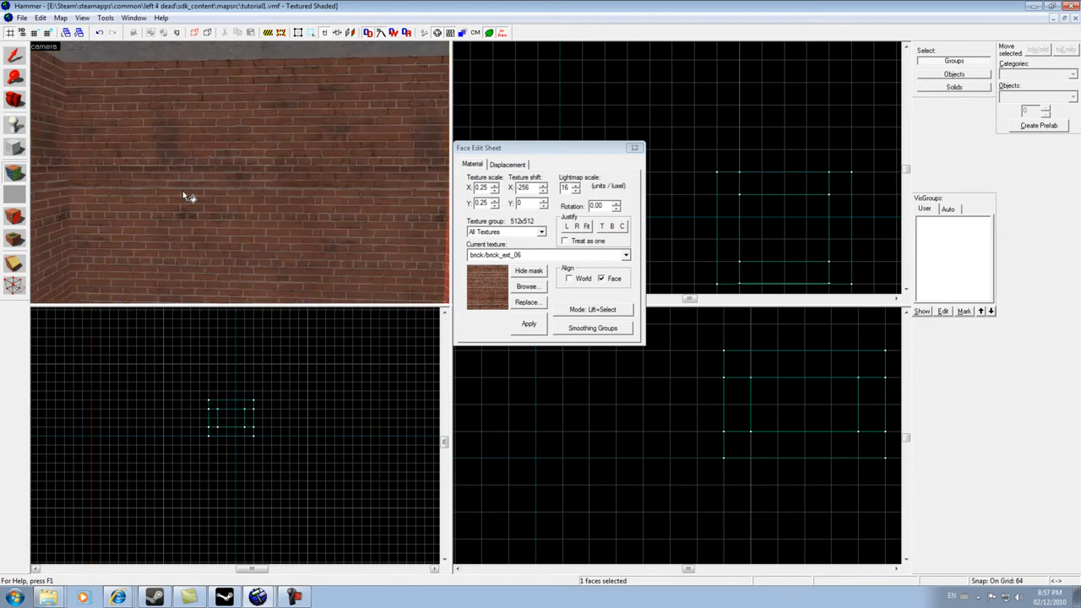
key("z")
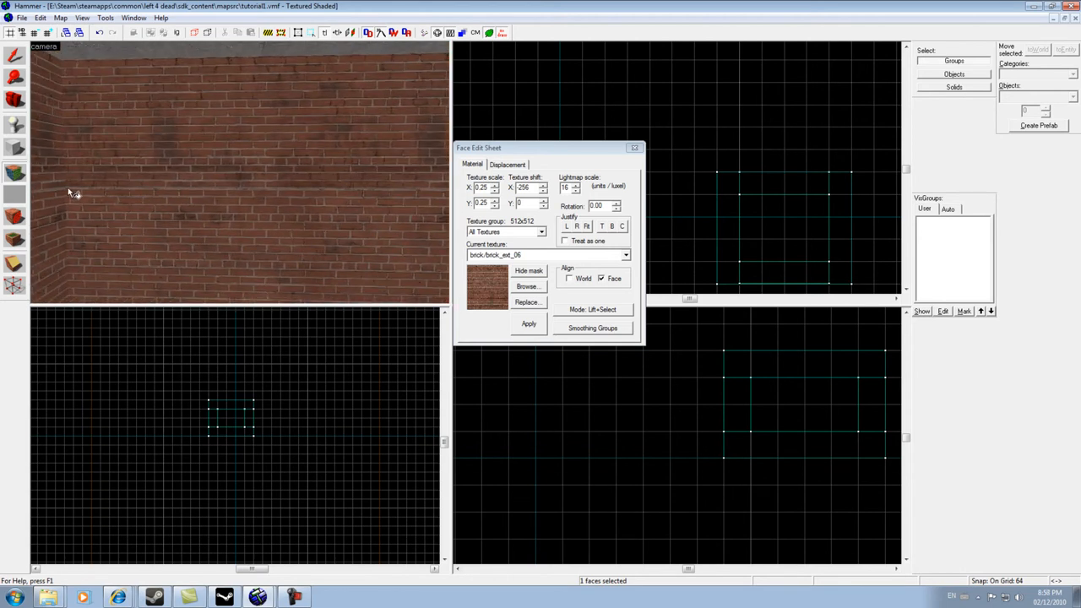
left_click(310, 192)
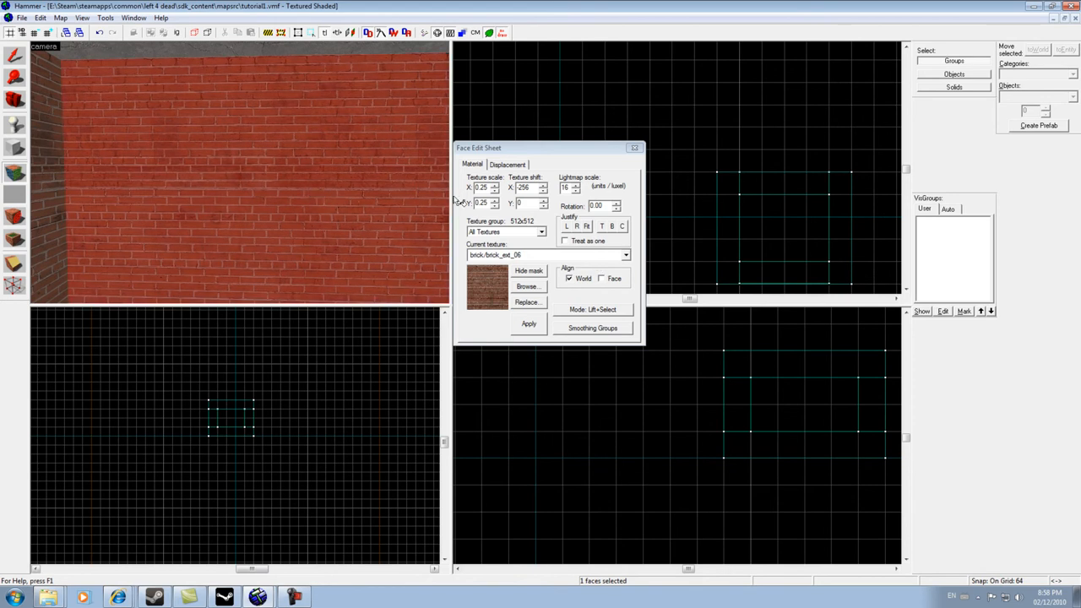
left_click(543, 208)
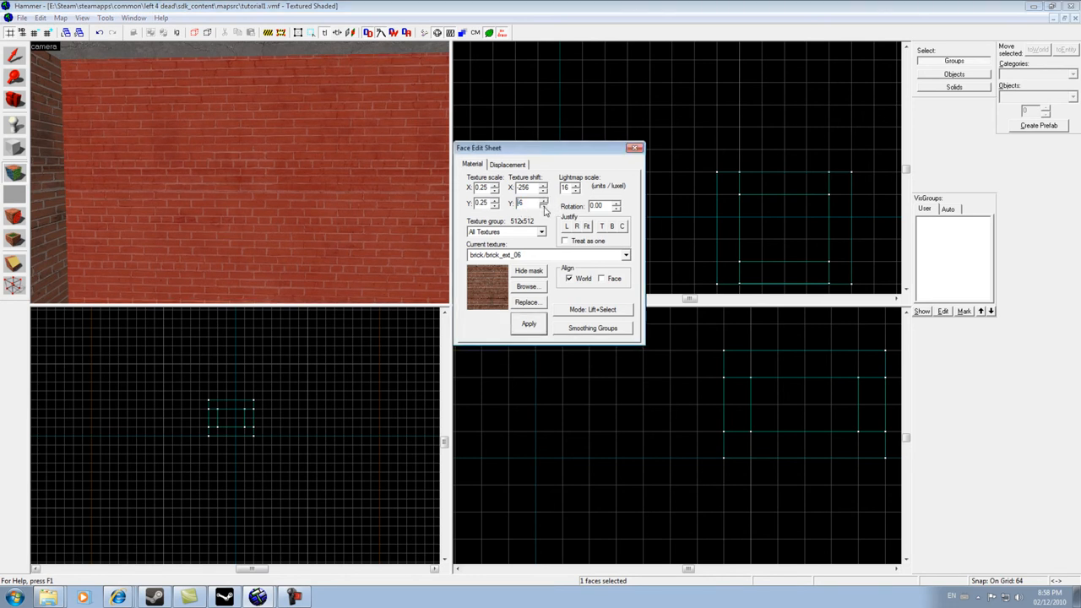
left_click(543, 208)
left_click(543, 208)
left_click(543, 208)
left_click(543, 208)
left_click(543, 207)
left_click(543, 208)
left_click(543, 208)
left_click(543, 207)
left_click(543, 208)
left_click(543, 208)
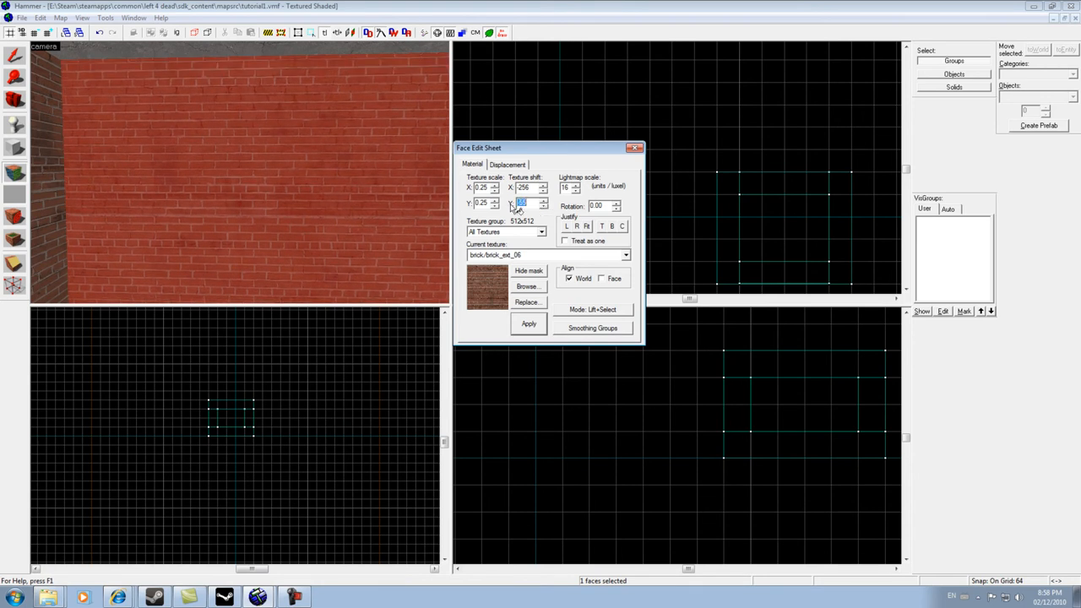
key("s")
key("d")
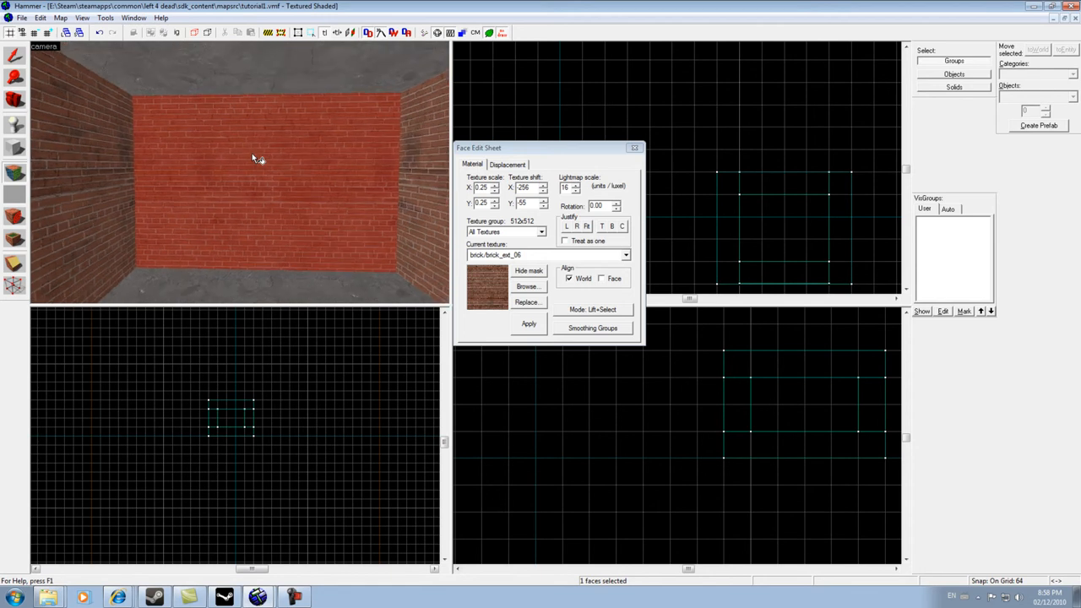
key("w")
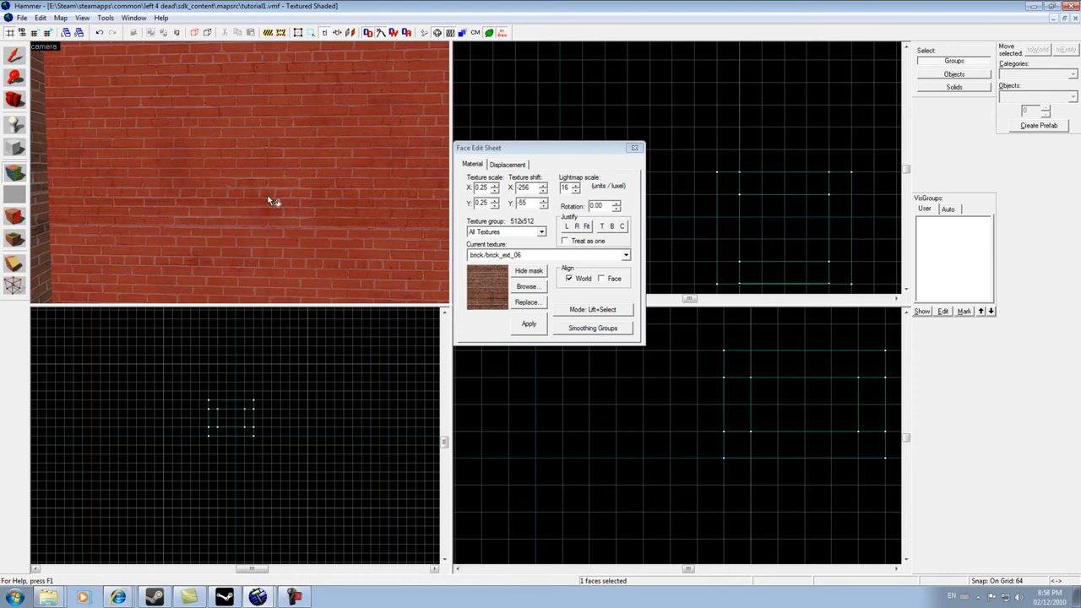
left_click(544, 207)
left_click(545, 208)
scroll(372, 209, "down", 3)
scroll(369, 206, "up", 2)
left_click(544, 207)
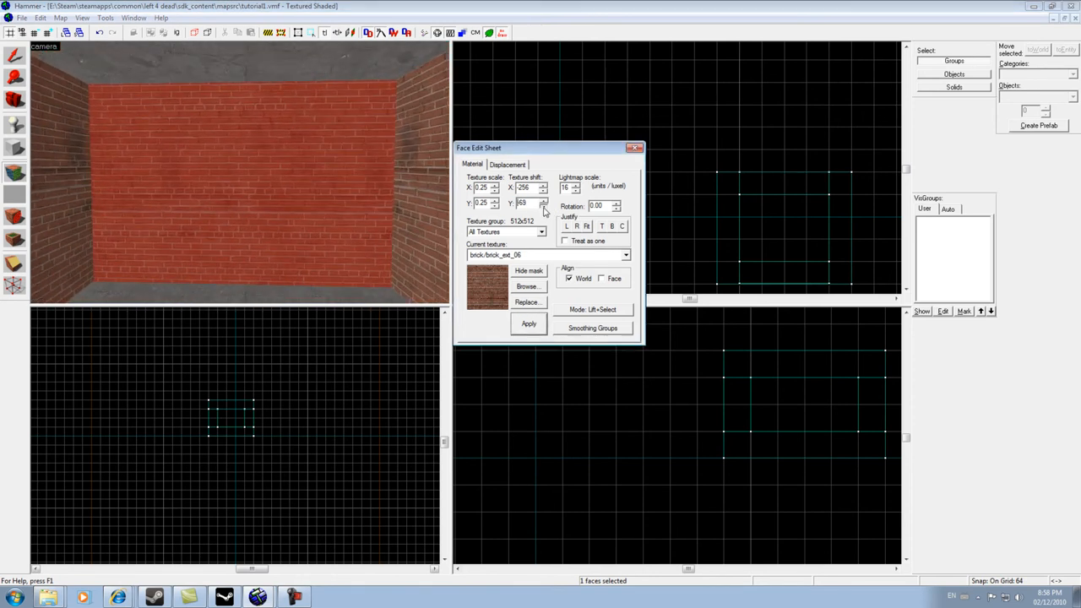
left_click(527, 205)
left_click_drag(530, 206, 512, 206)
type("90")
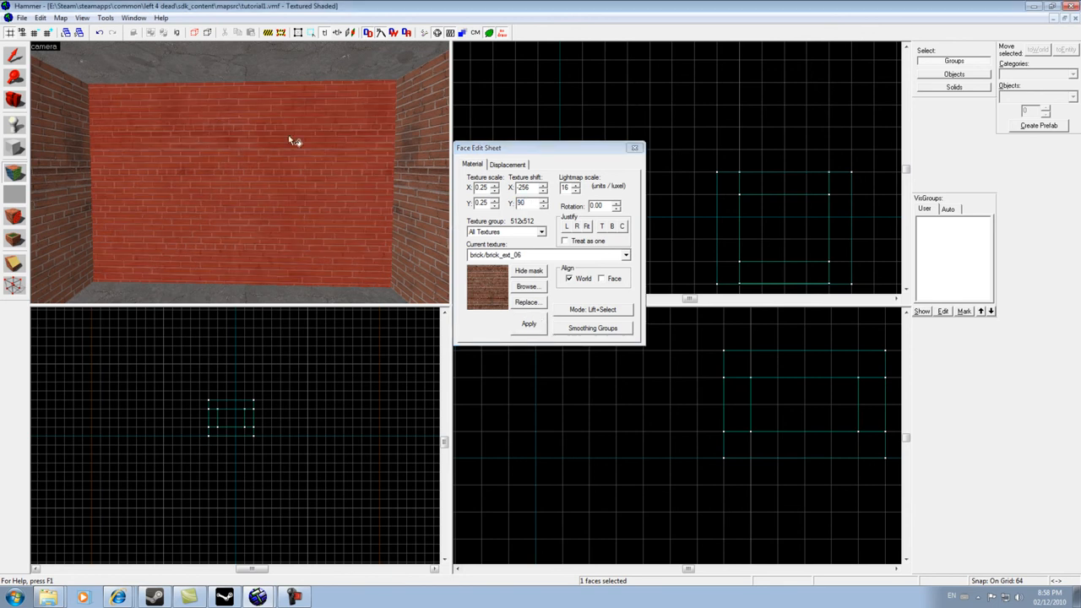
- Nudge the back wall's horizontal texture shift to -285
left_click(544, 192)
left_click(544, 191)
left_click(544, 192)
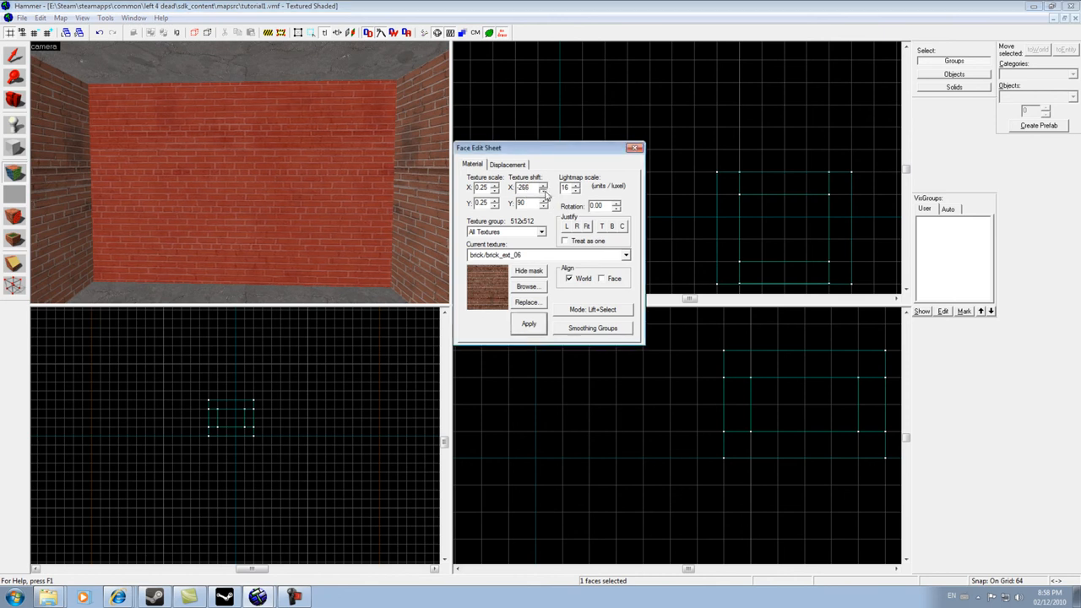
left_click(544, 193)
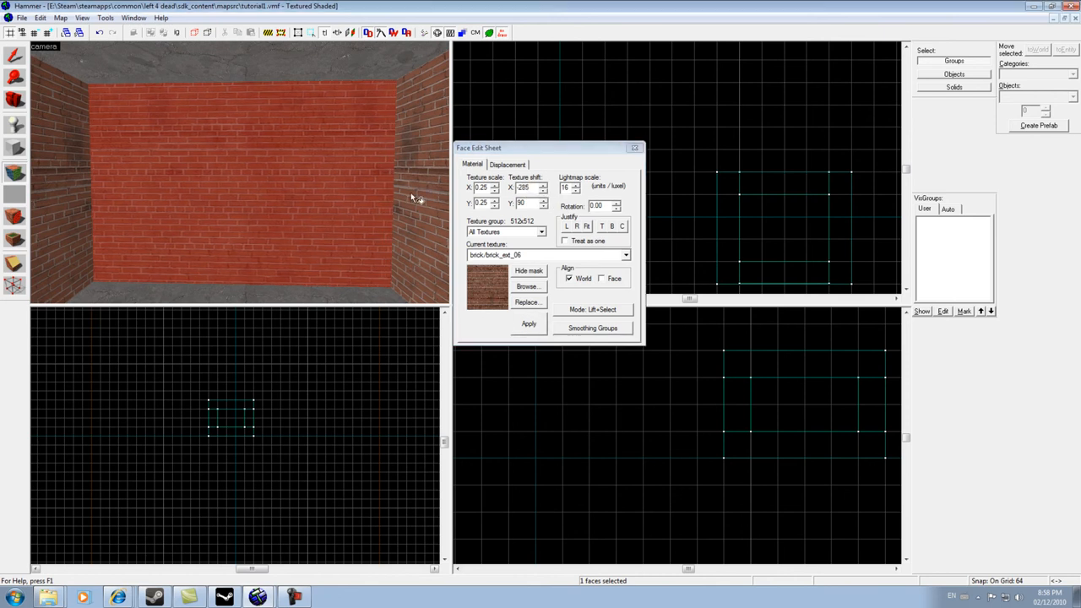
scroll(349, 183, "up", 3)
scroll(350, 182, "down", 5)
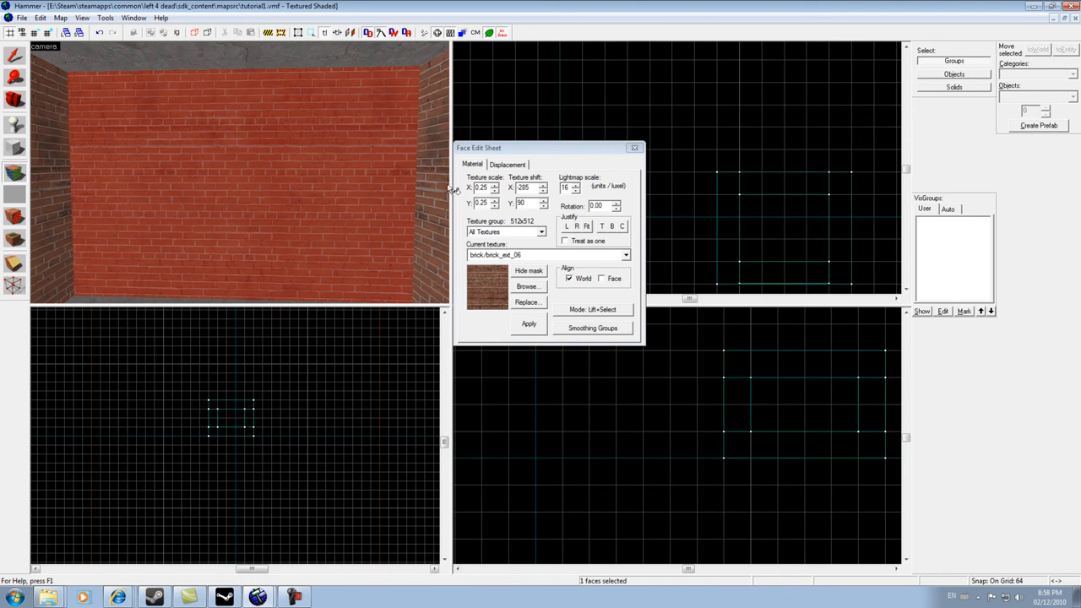
- Raise the back wall's texture scale to 0.35 on both axes
left_click(500, 195)
left_click(496, 201)
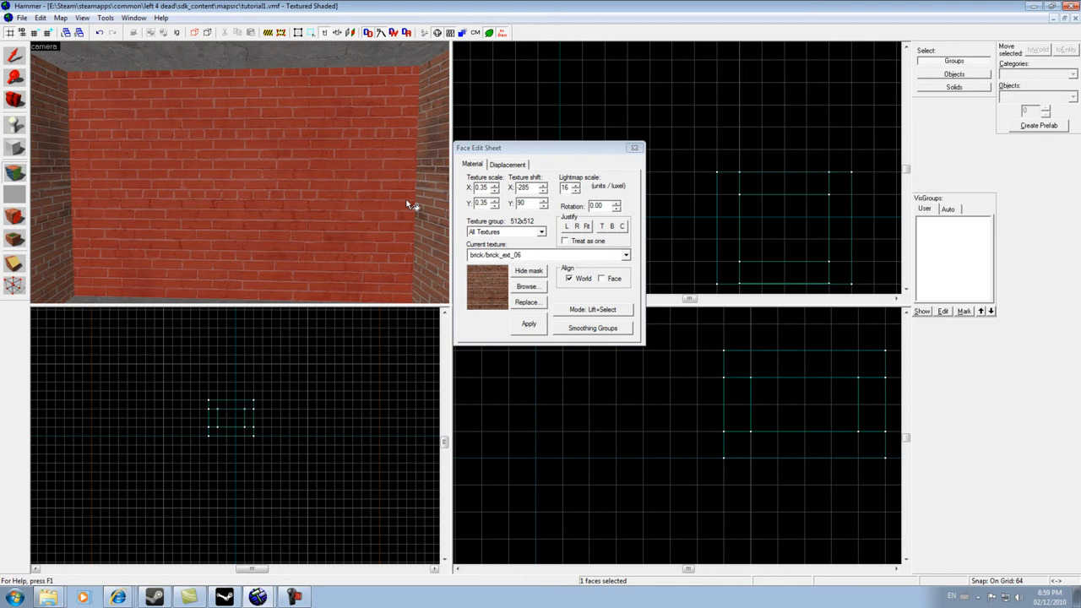
key("s")
key("w")
key("d")
key("a")
key("s")
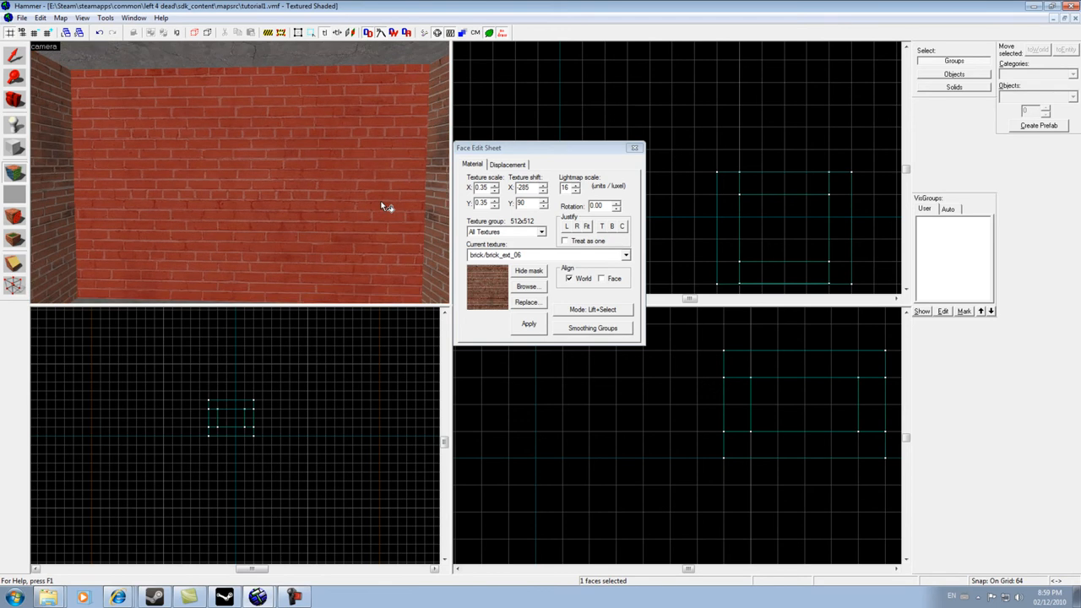
key("s")
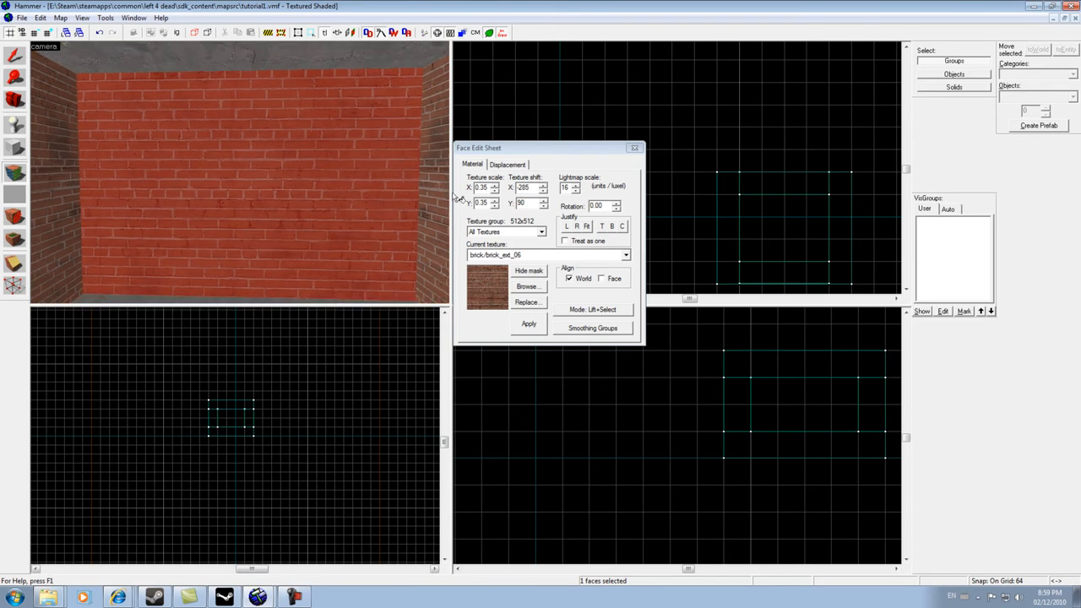
- Lower the back wall's texture scale to 0.15 on both axes
left_click(495, 191)
left_click(495, 206)
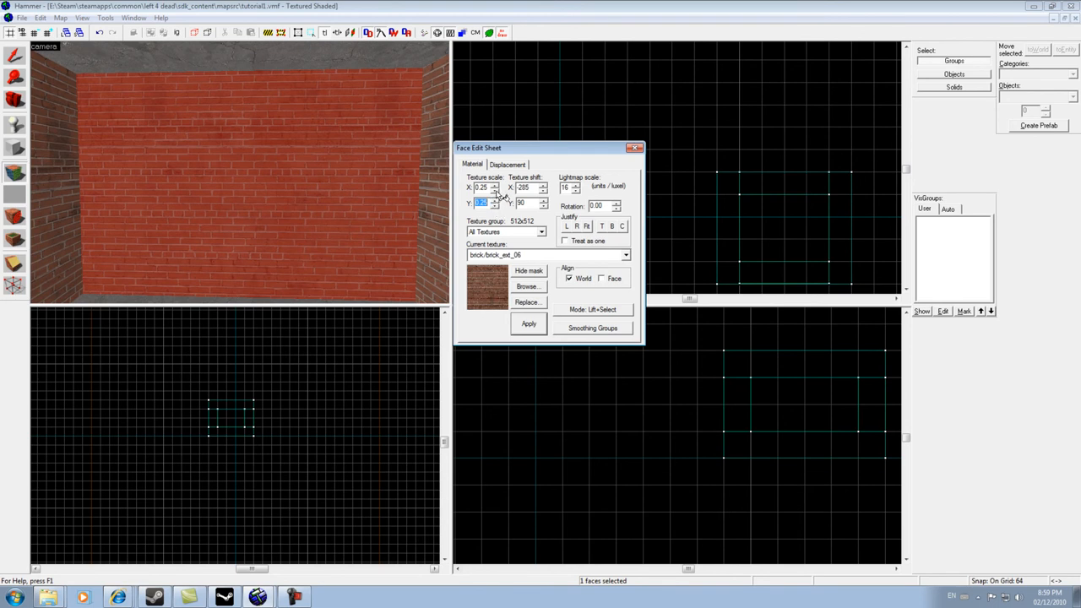
left_click(495, 191)
left_click(495, 206)
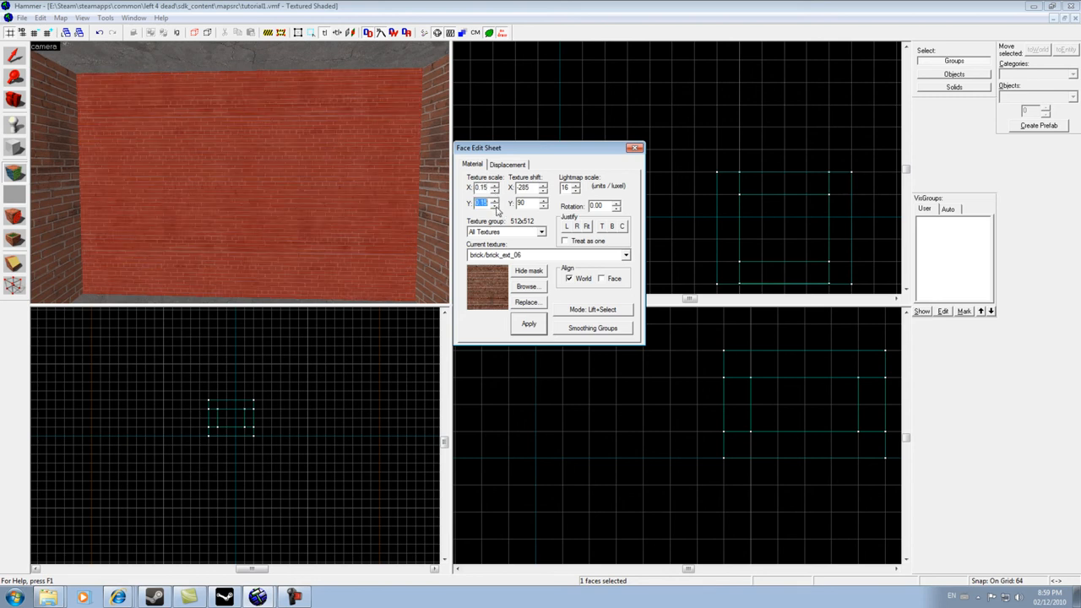
- Reselect the back wall face and reset its texture scale to 0.25 on both axes
left_click(427, 205)
scroll(326, 188, "down", 4)
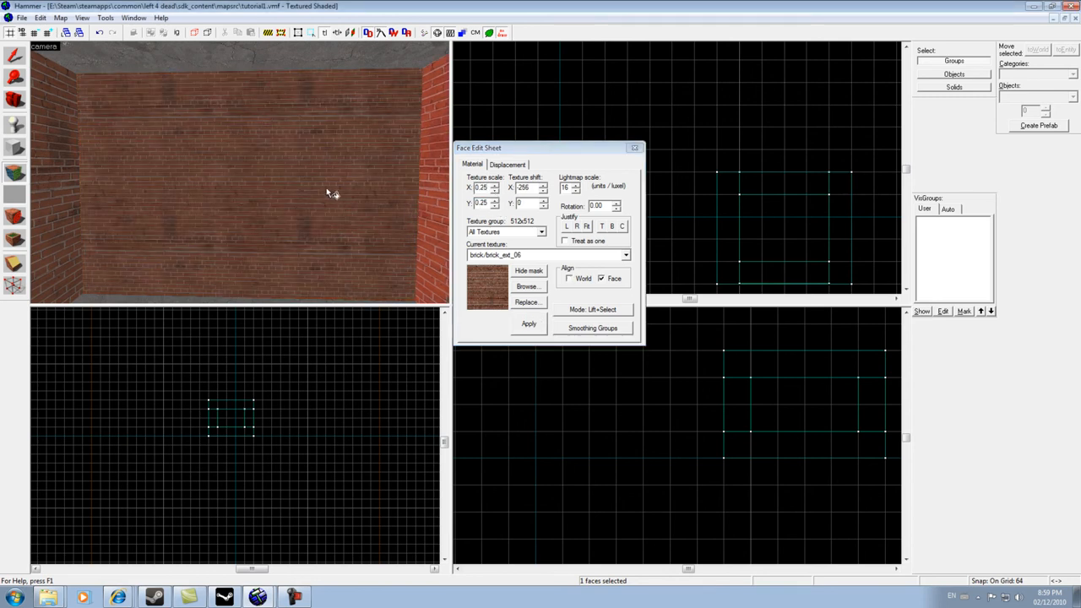
scroll(326, 187, "up", 5)
scroll(326, 188, "down", 5)
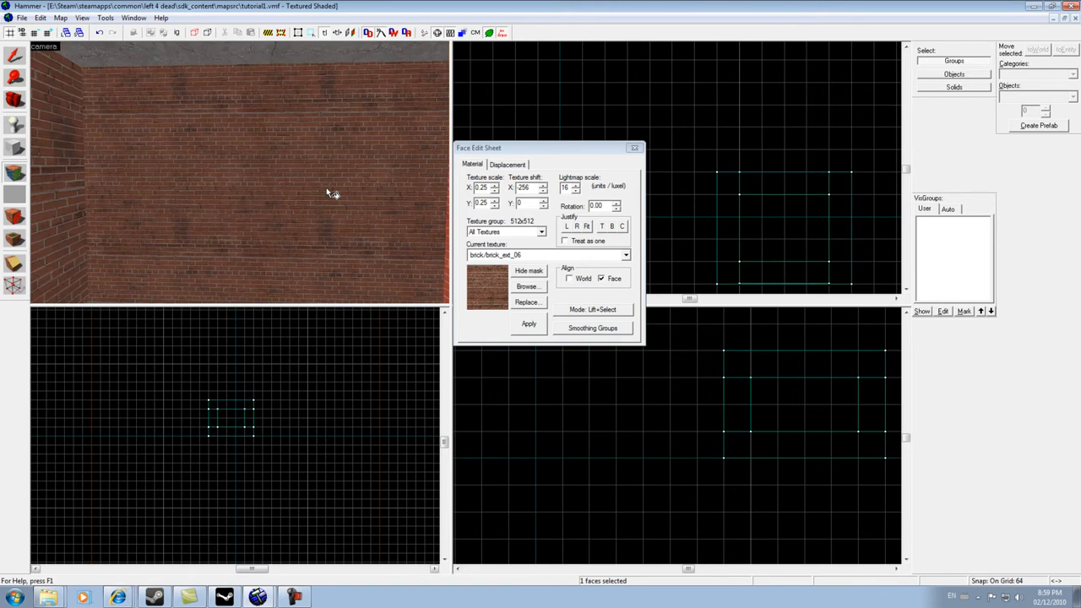
scroll(328, 193, "up", 5)
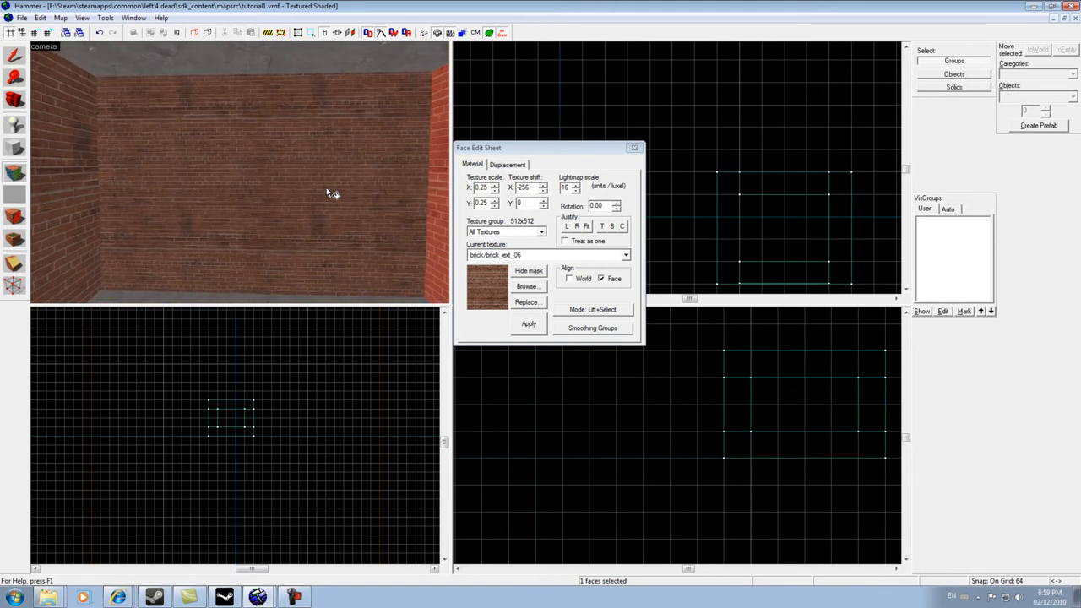
left_click(332, 190)
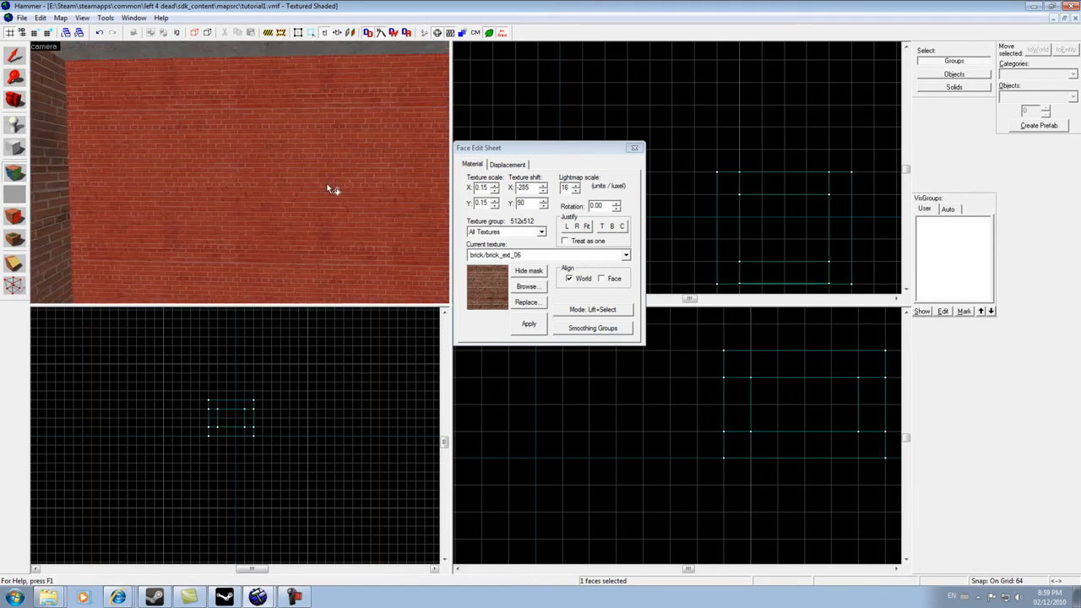
left_click(494, 186)
left_click(495, 201)
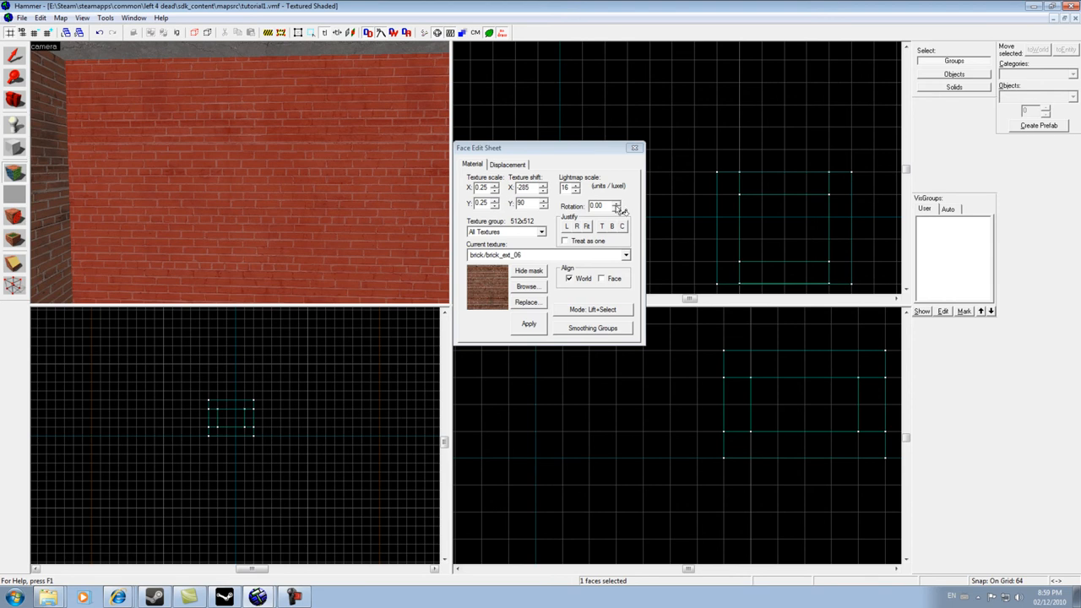
- Rotate the back wall's texture to 33 degrees, then reset the rotation to 0
left_click_drag(618, 207, 617, 207)
left_click(144, 161)
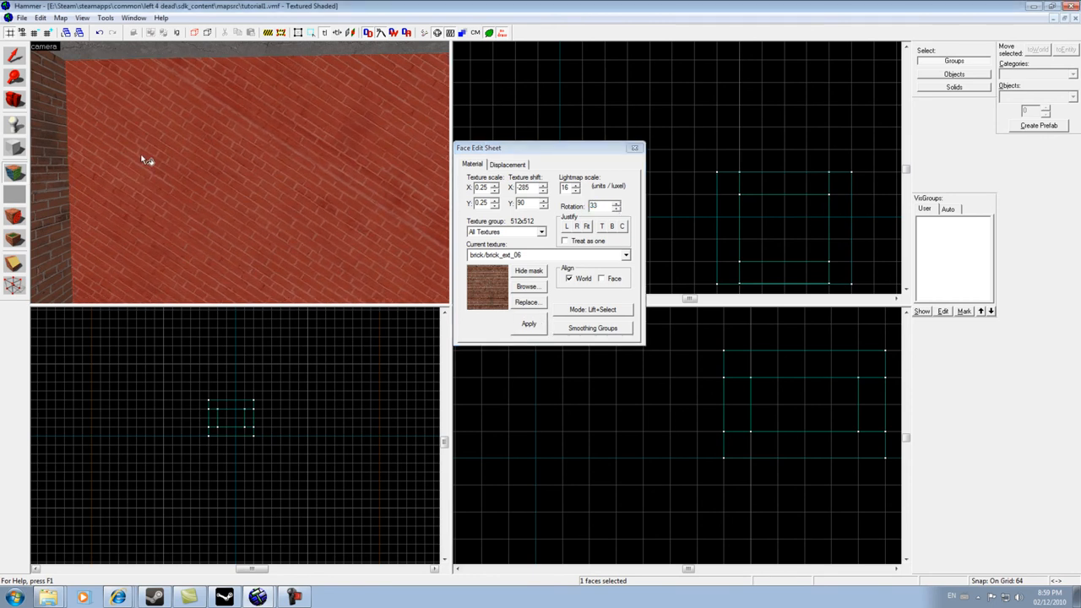
scroll(144, 160, "down", 5)
scroll(144, 161, "up", 6)
scroll(143, 160, "down", 2)
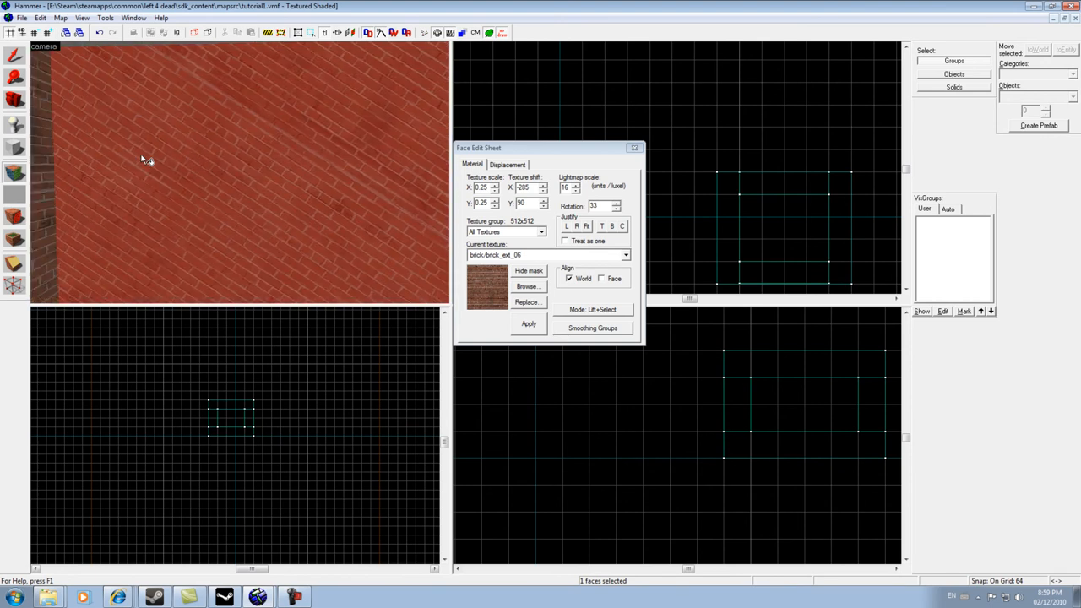
scroll(143, 161, "down", 4)
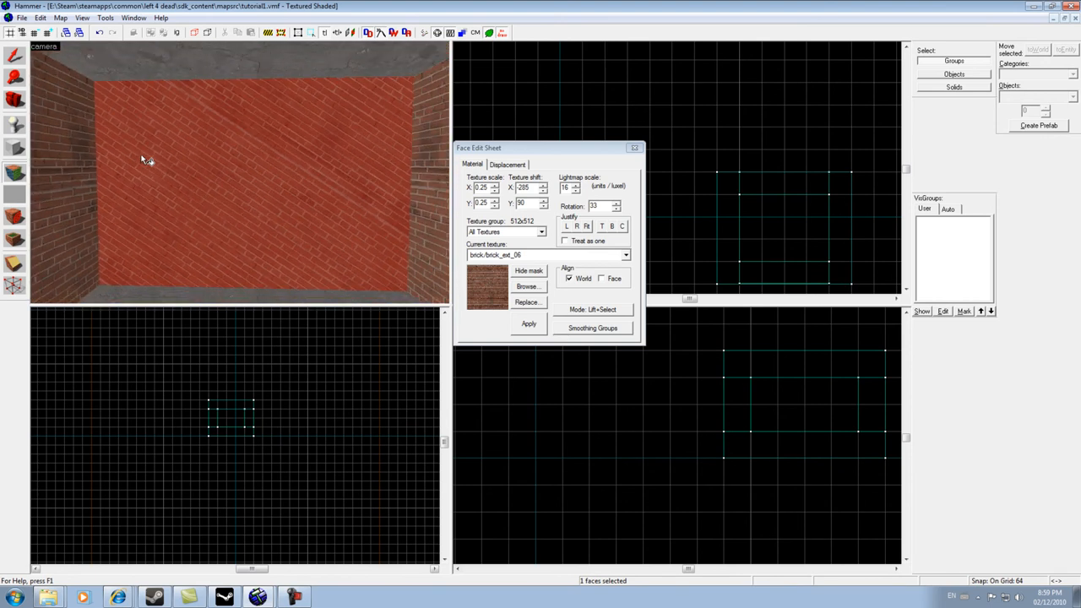
scroll(143, 160, "down", 2)
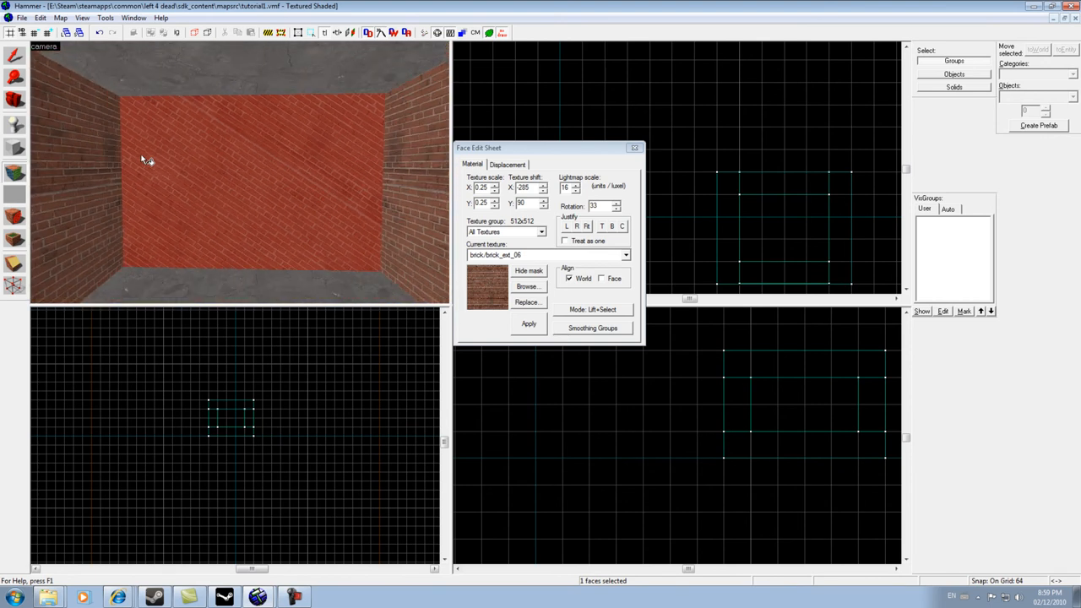
scroll(144, 160, "up", 3)
double_click(605, 206)
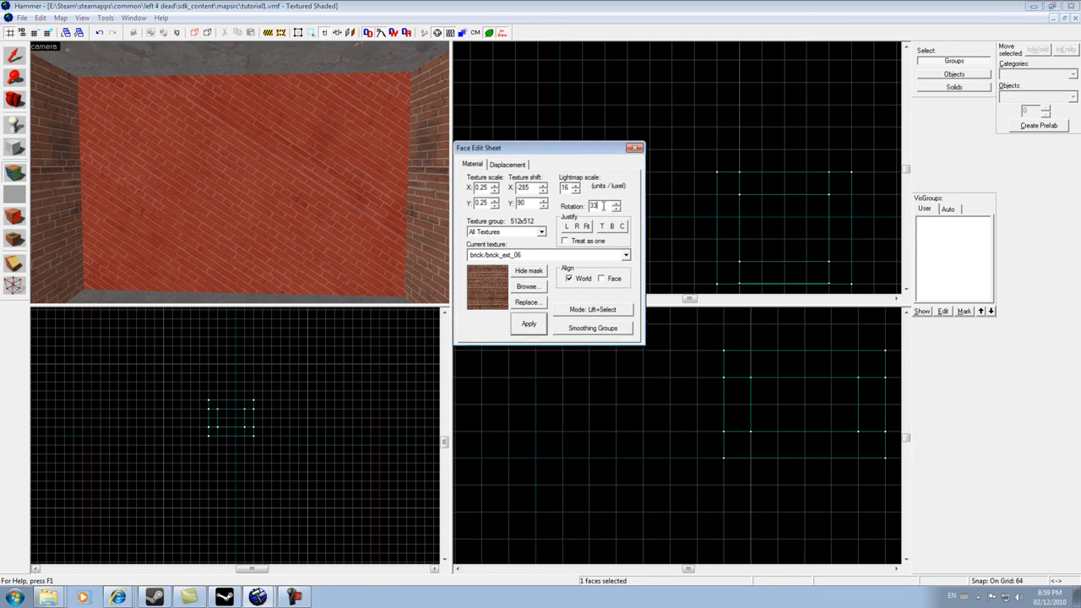
type("0")
key("Return")
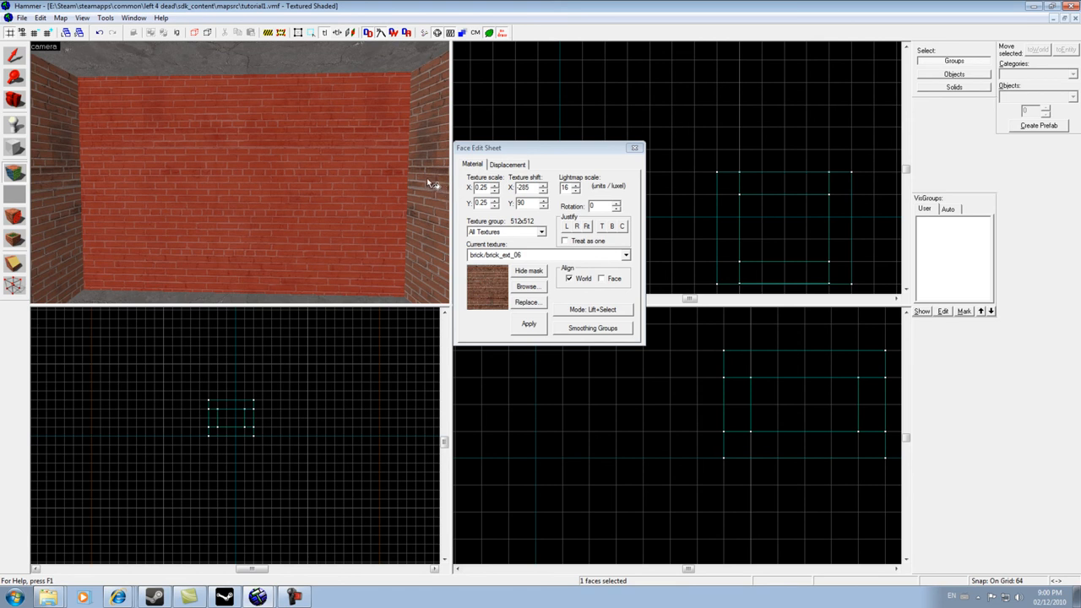
- Turn the camera around the room to inspect the wall textures
key("Left")
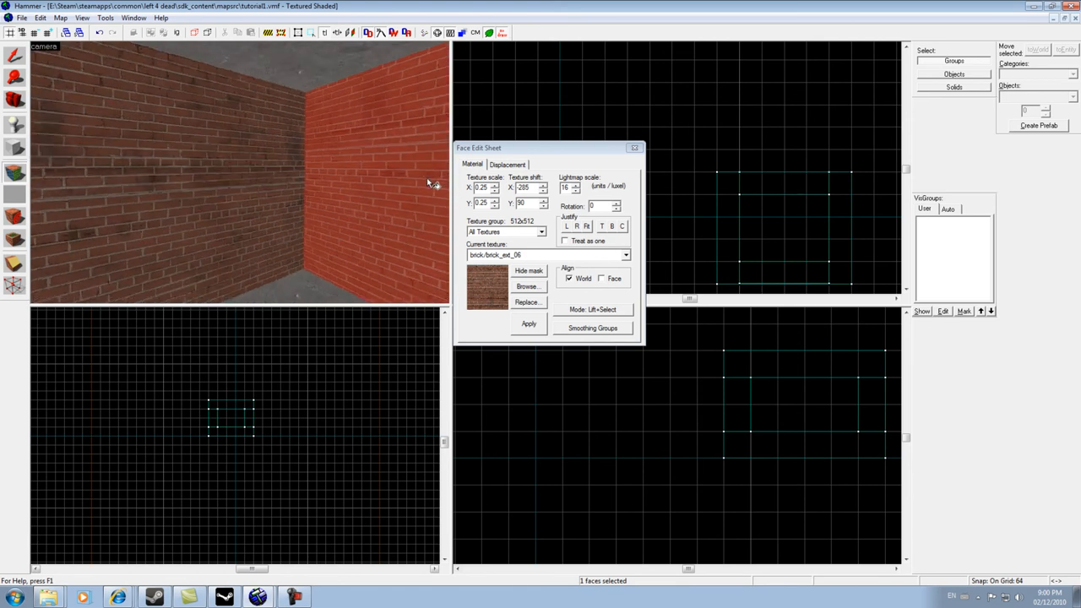
key("Left")
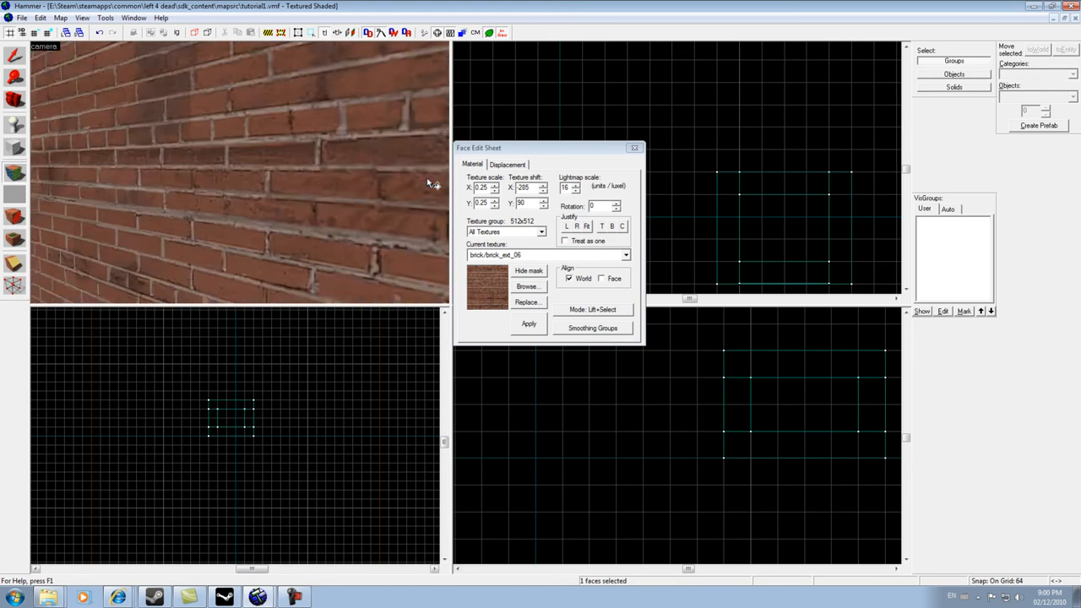
key("Left")
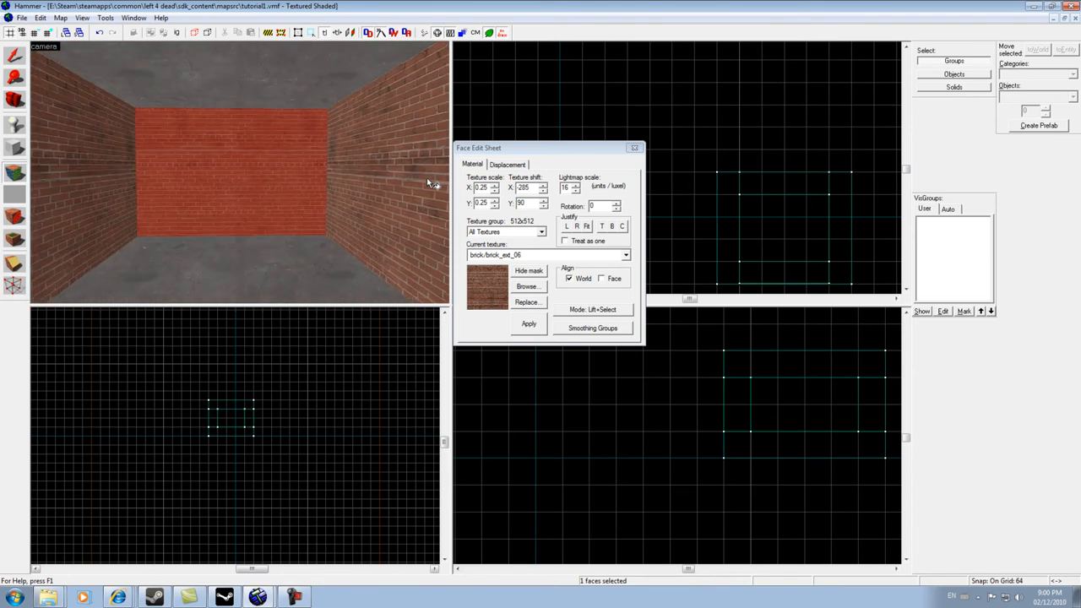
key("Left")
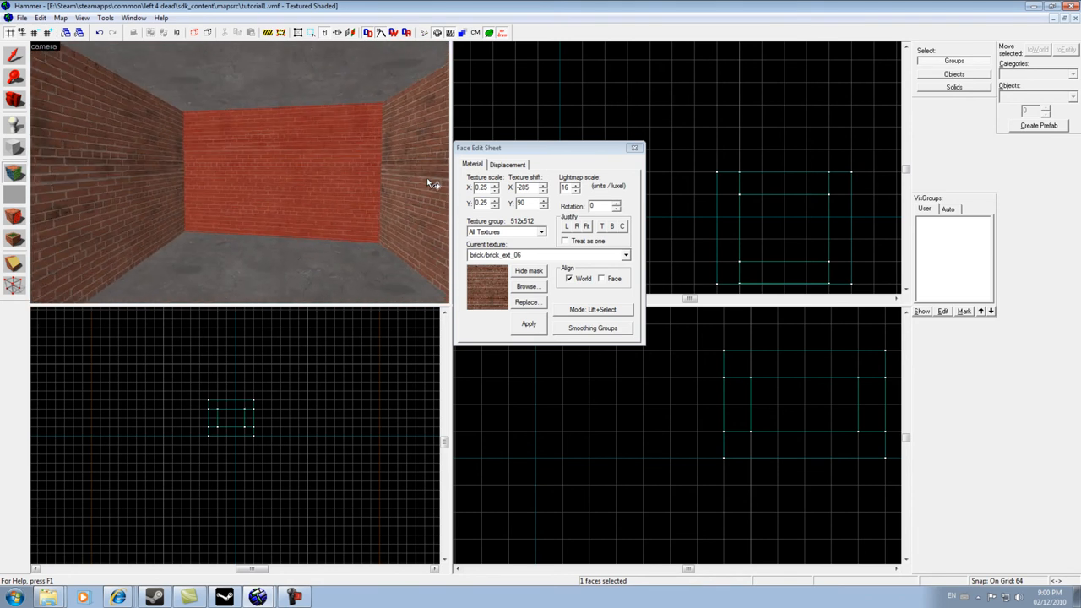
key("Right")
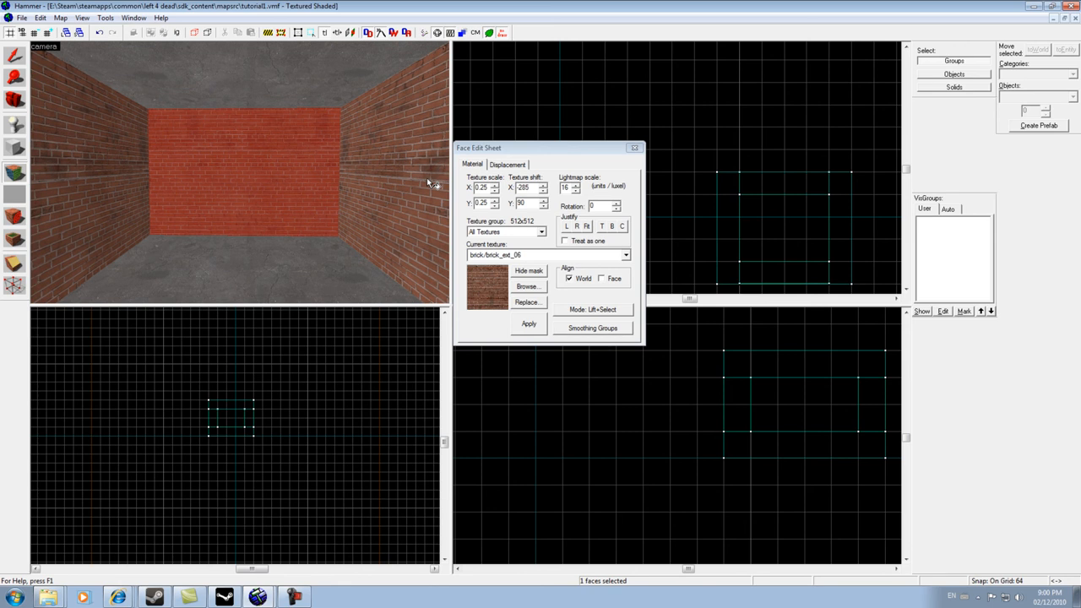